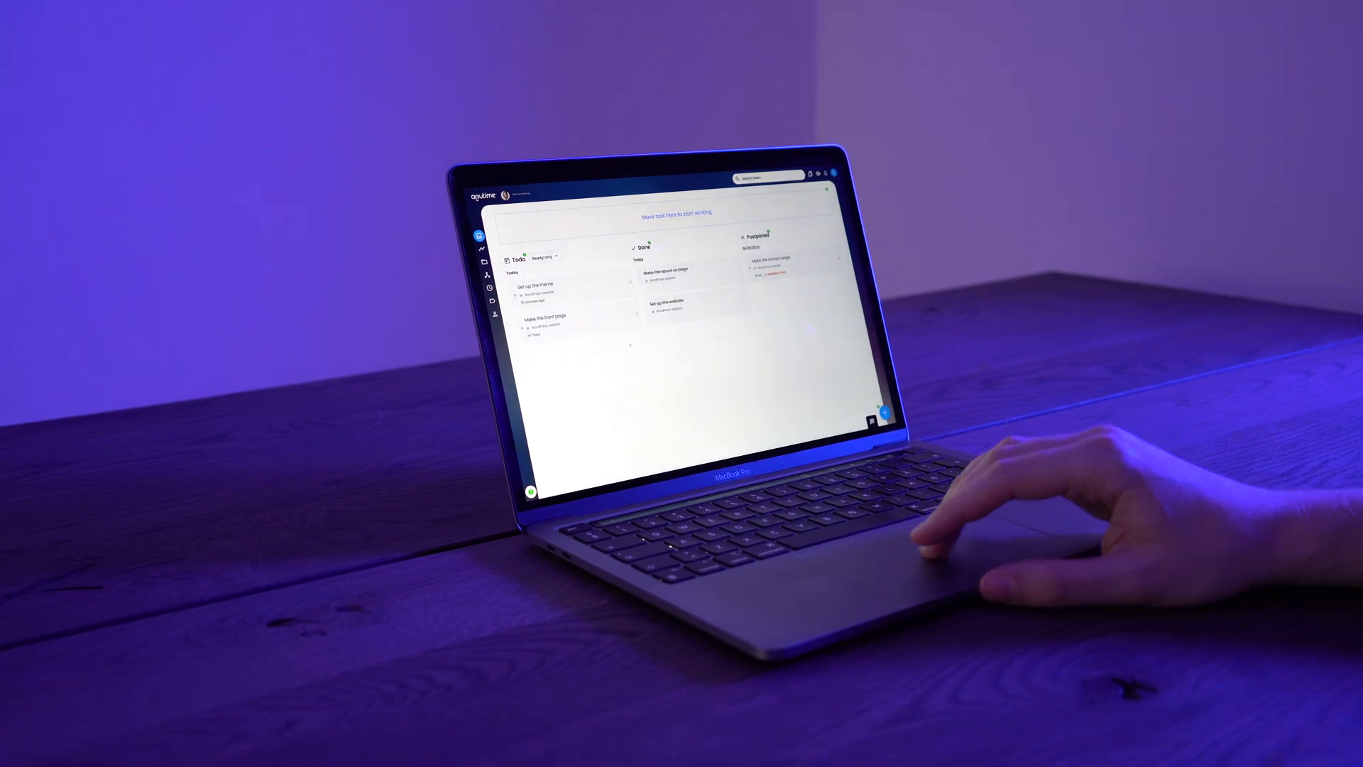
- Open the Set up the theme task and look at its extra actions and Comments tab
click(533, 286)
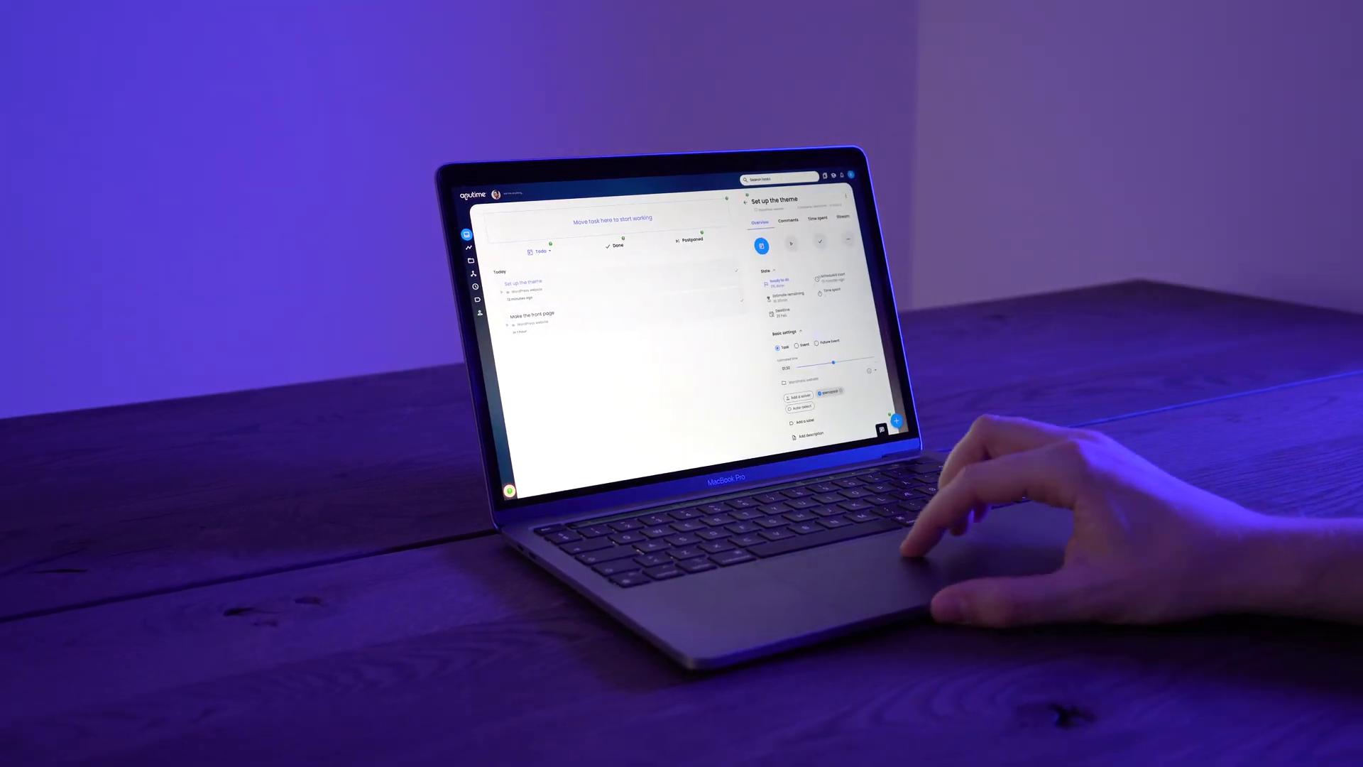
click(844, 239)
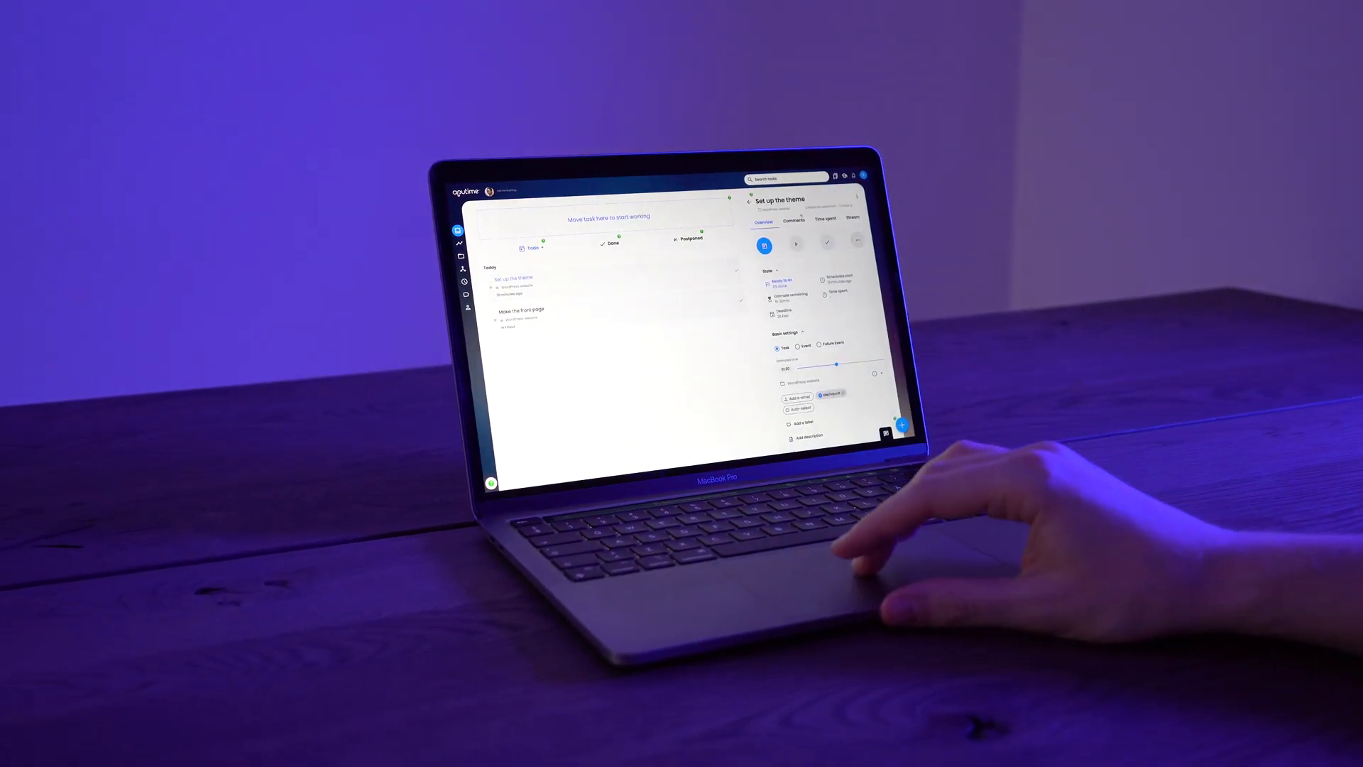
click(791, 219)
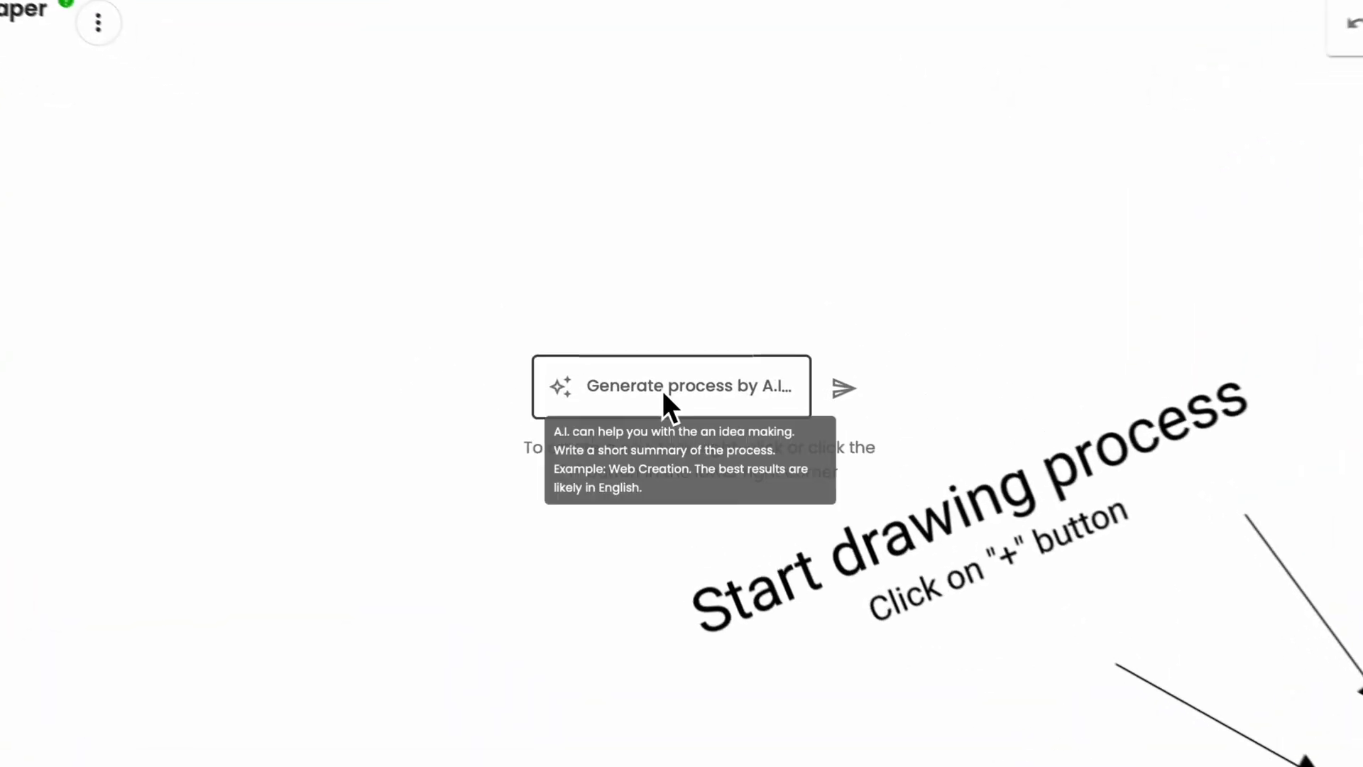
- Have the A.I. generate a process from the prompt 'wordpress workflow'
click(689, 387)
text(wordpress wo)
text(rkflow)
key(Return)
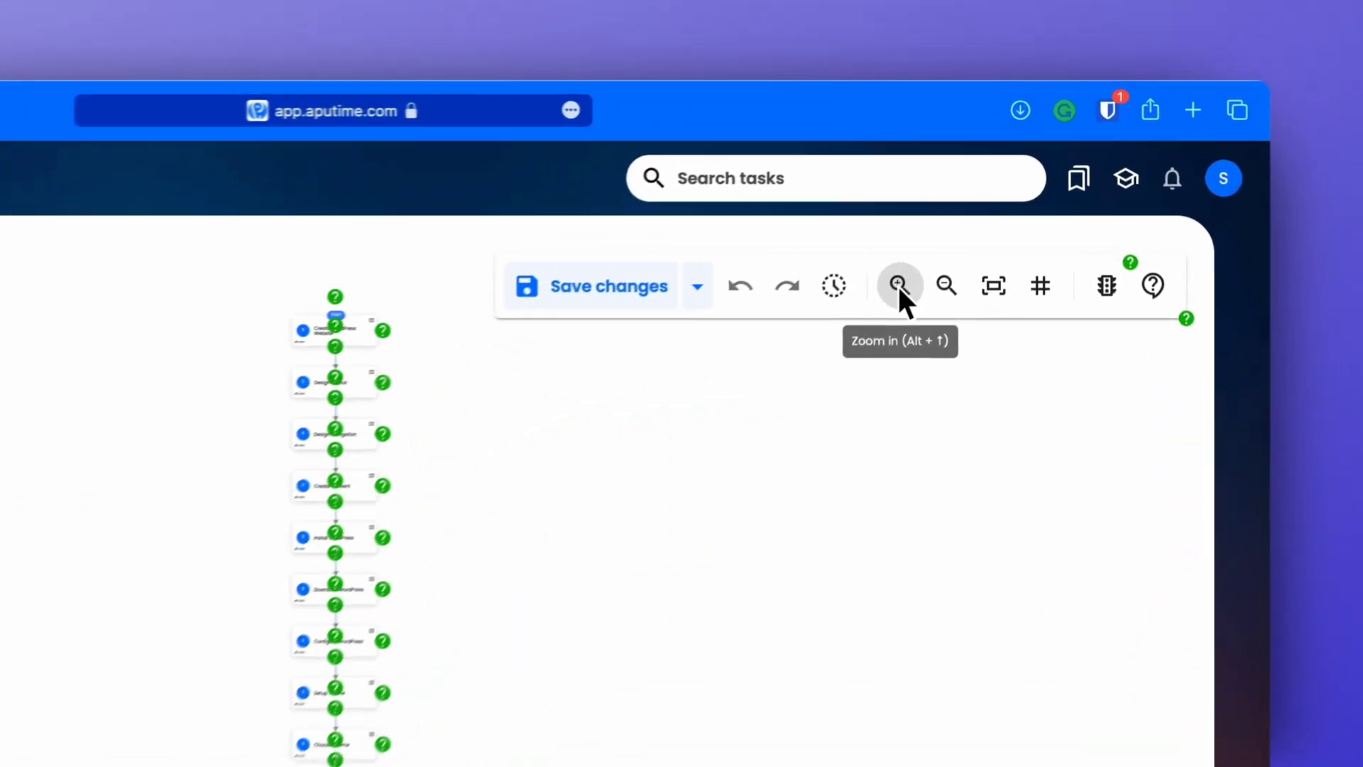
- Zoom into the WordPress process and drag the Choose Theme step out of the chain
click(982, 189)
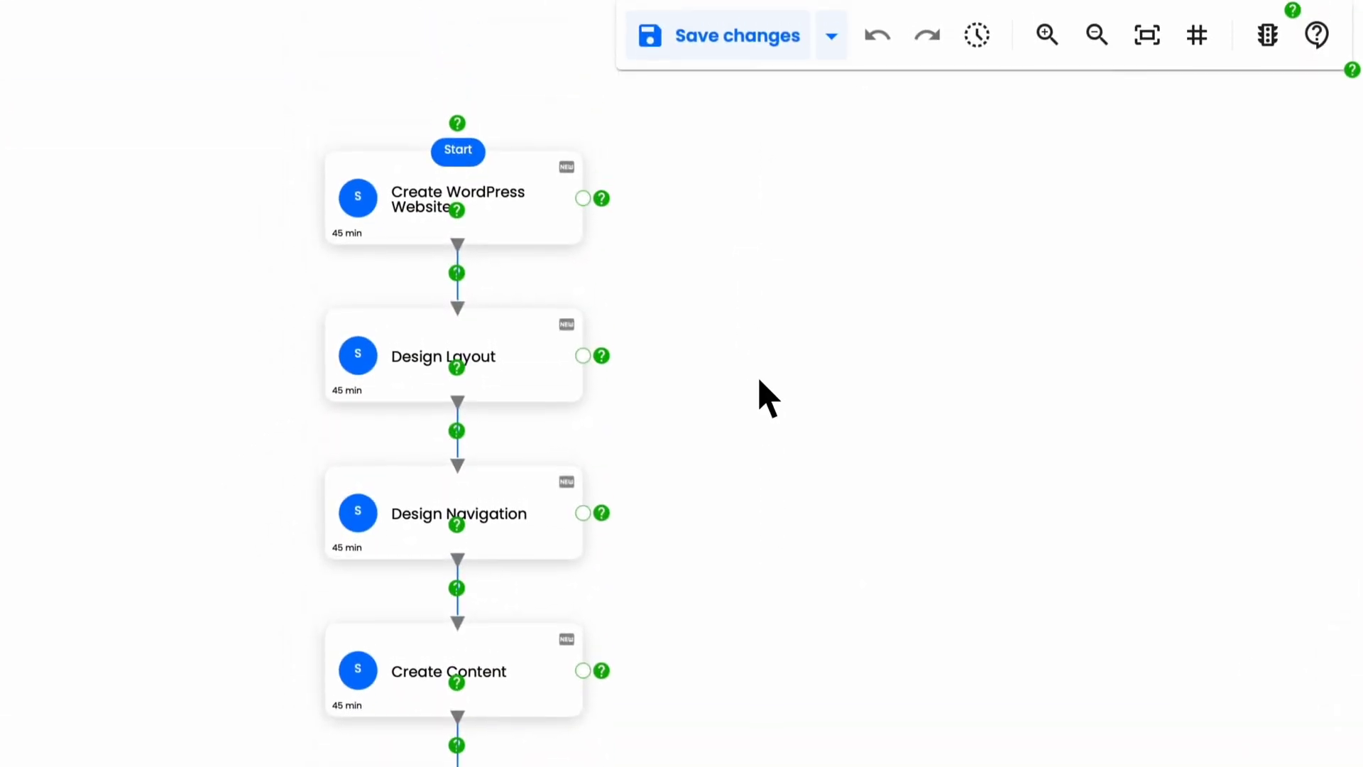
scroll(746, 447, down, 5)
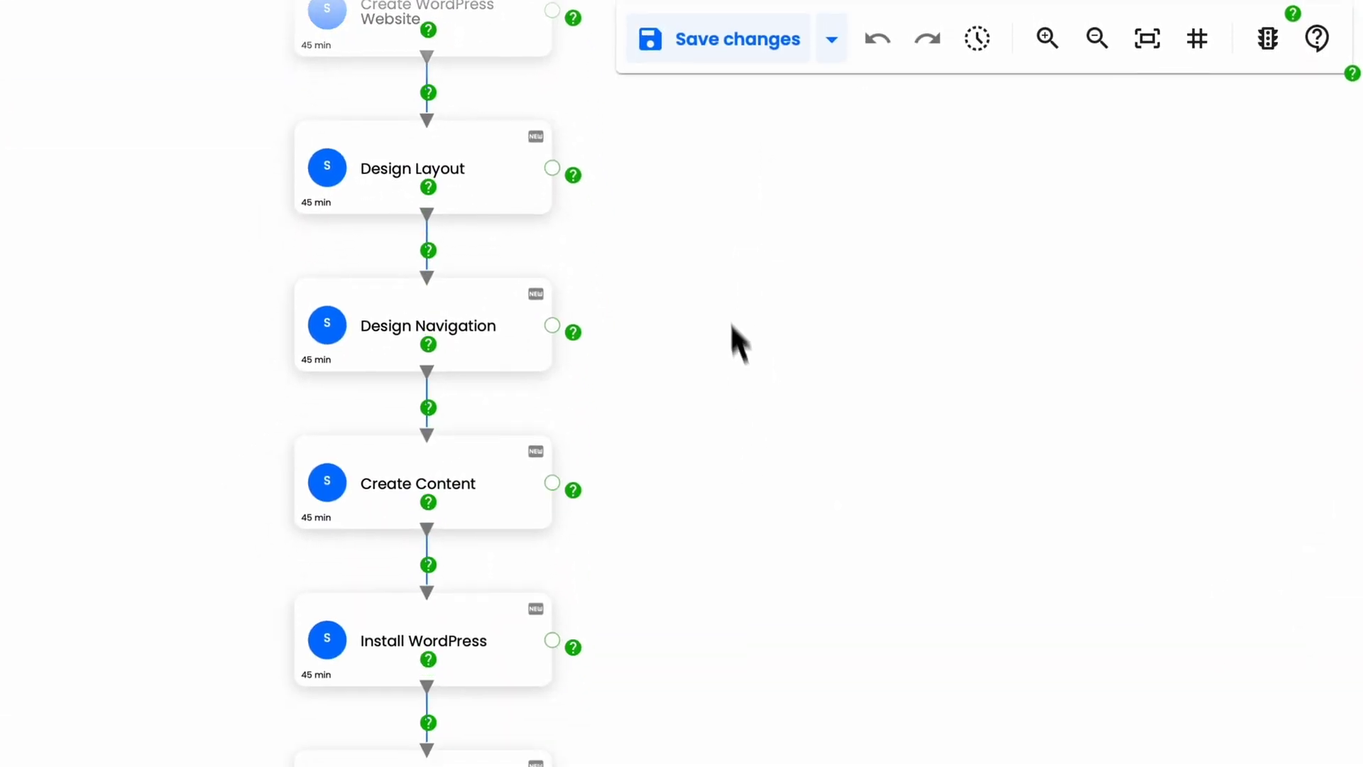
scroll(781, 380, down, 4)
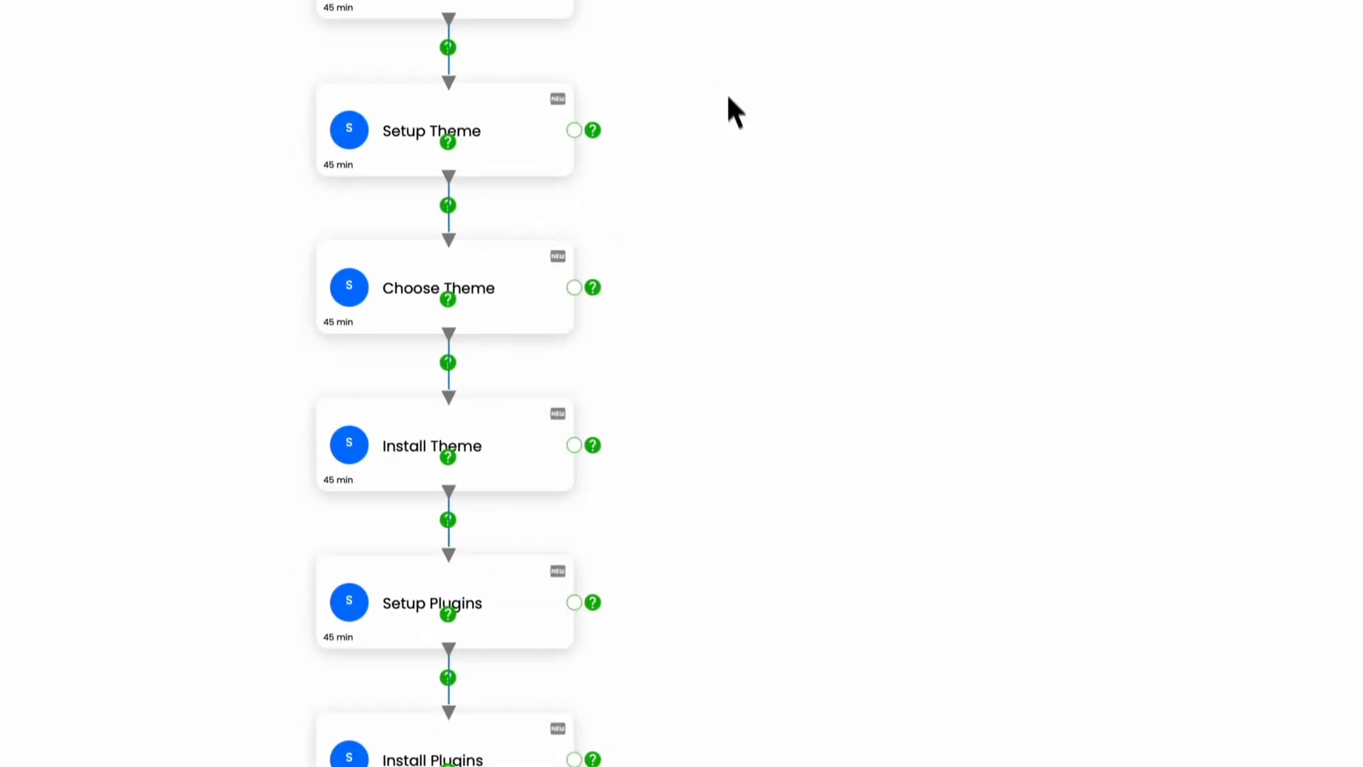
scroll(735, 112, down, 5)
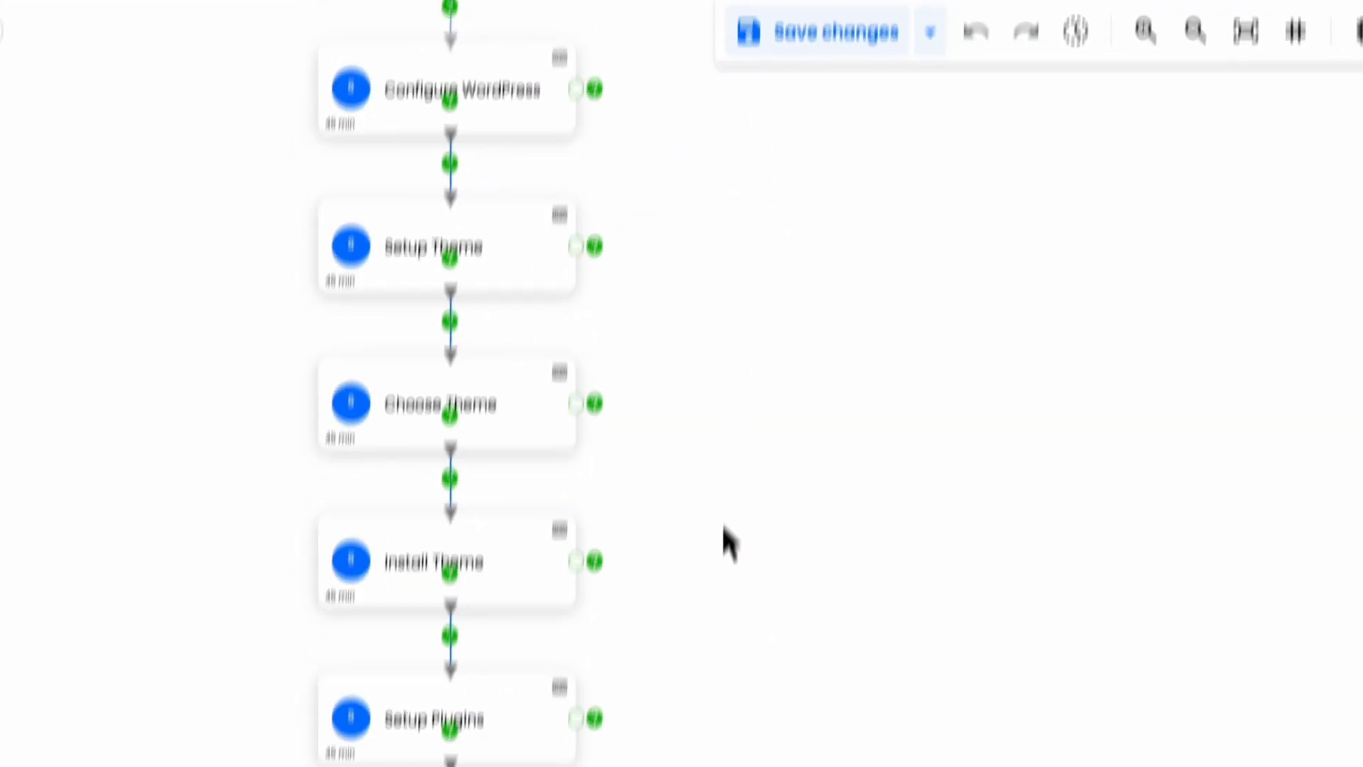
scroll(725, 369, up, 6)
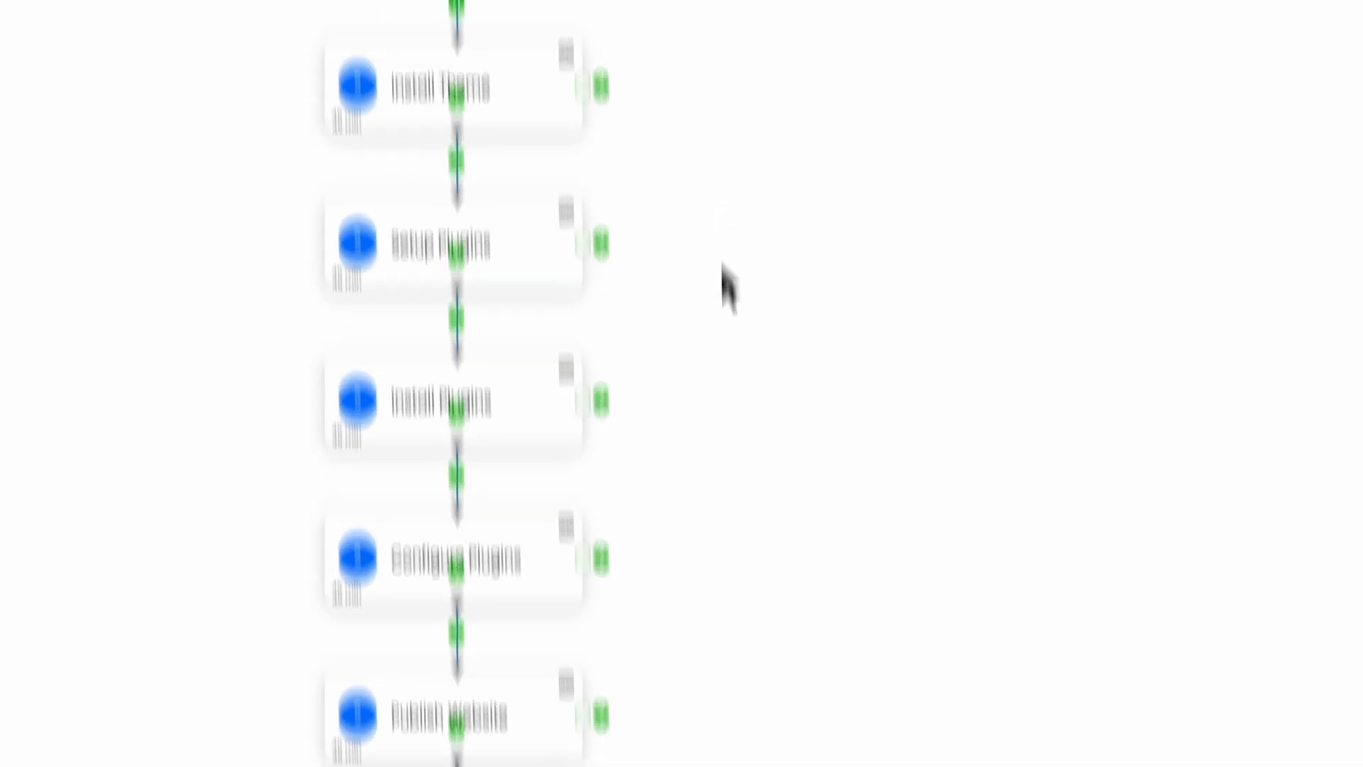
drag(621, 391, 452, 391)
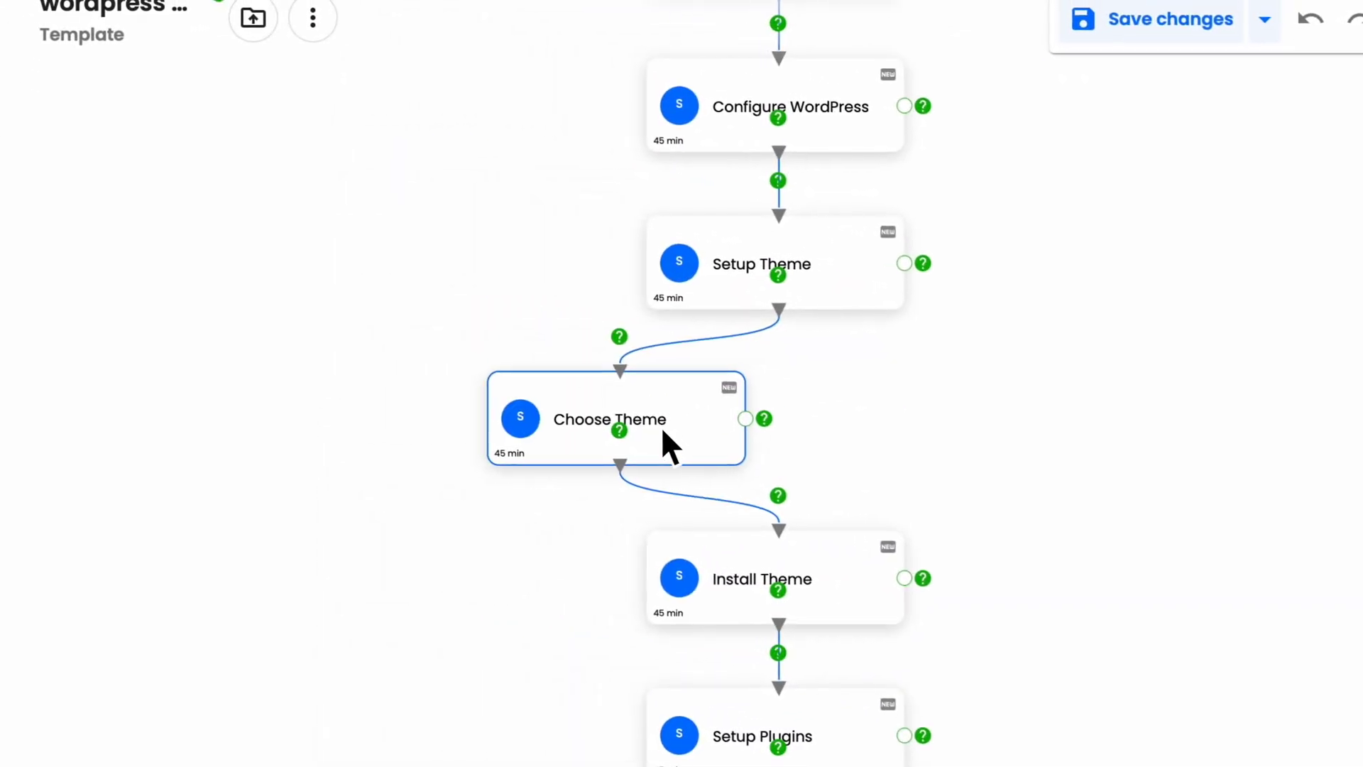
click(624, 382)
click(714, 409)
- Delete Choose Theme, link Setup Theme directly to Install Theme, and leave the editor
right_click(301, 396)
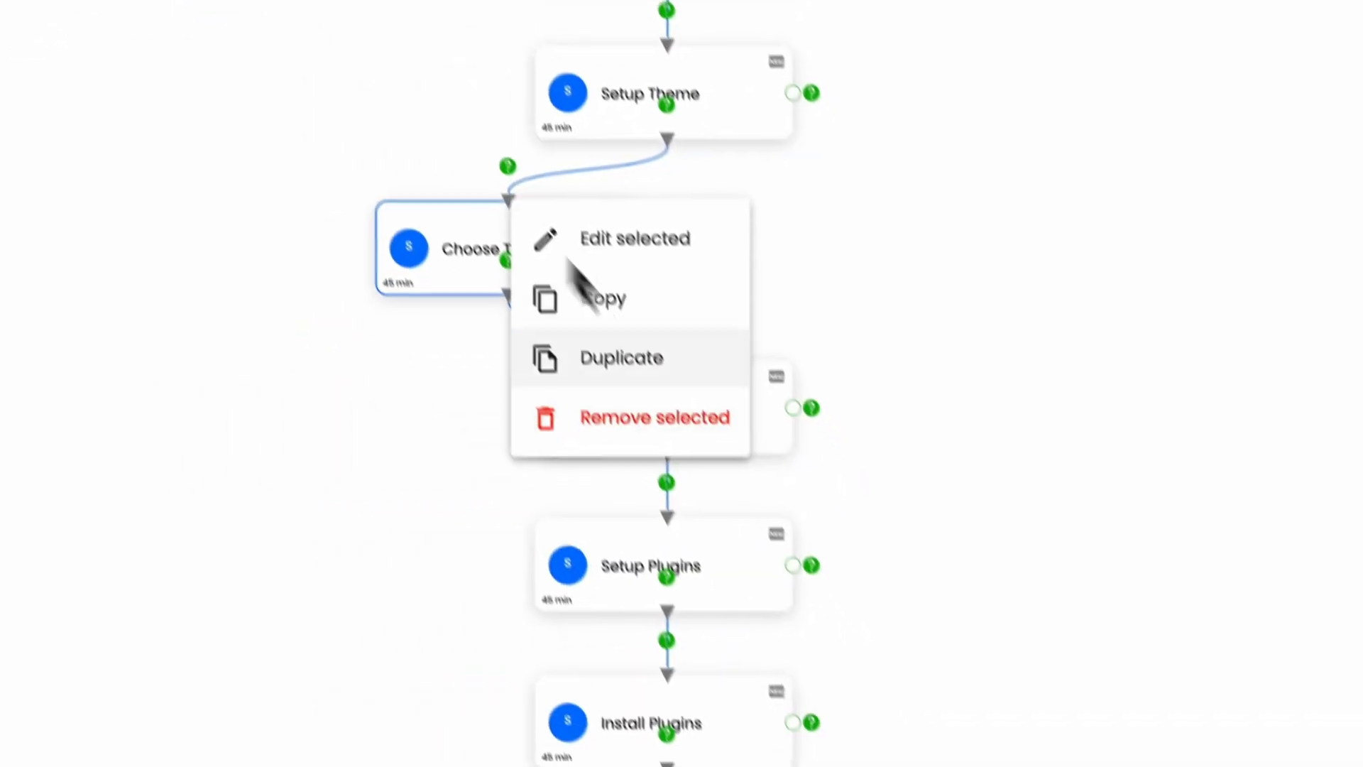
click(681, 425)
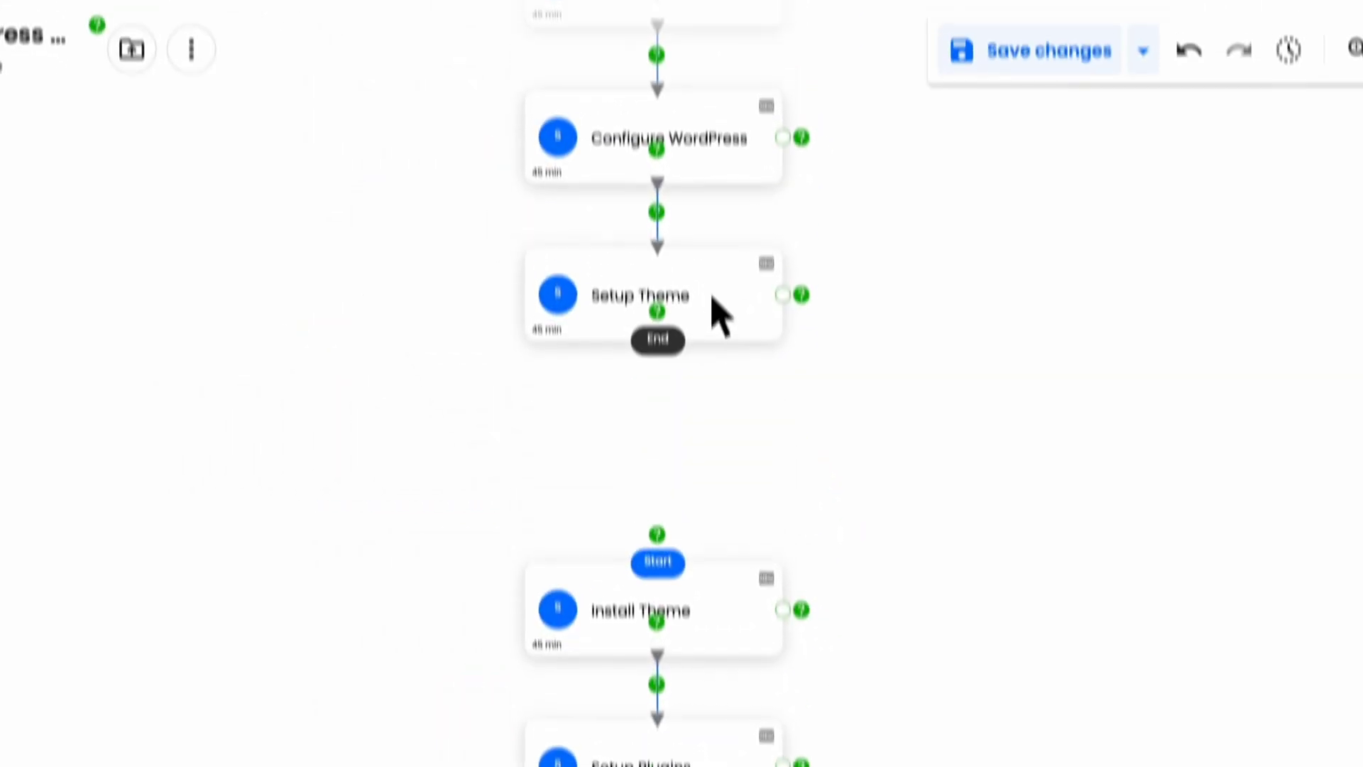
drag(657, 119, 661, 330)
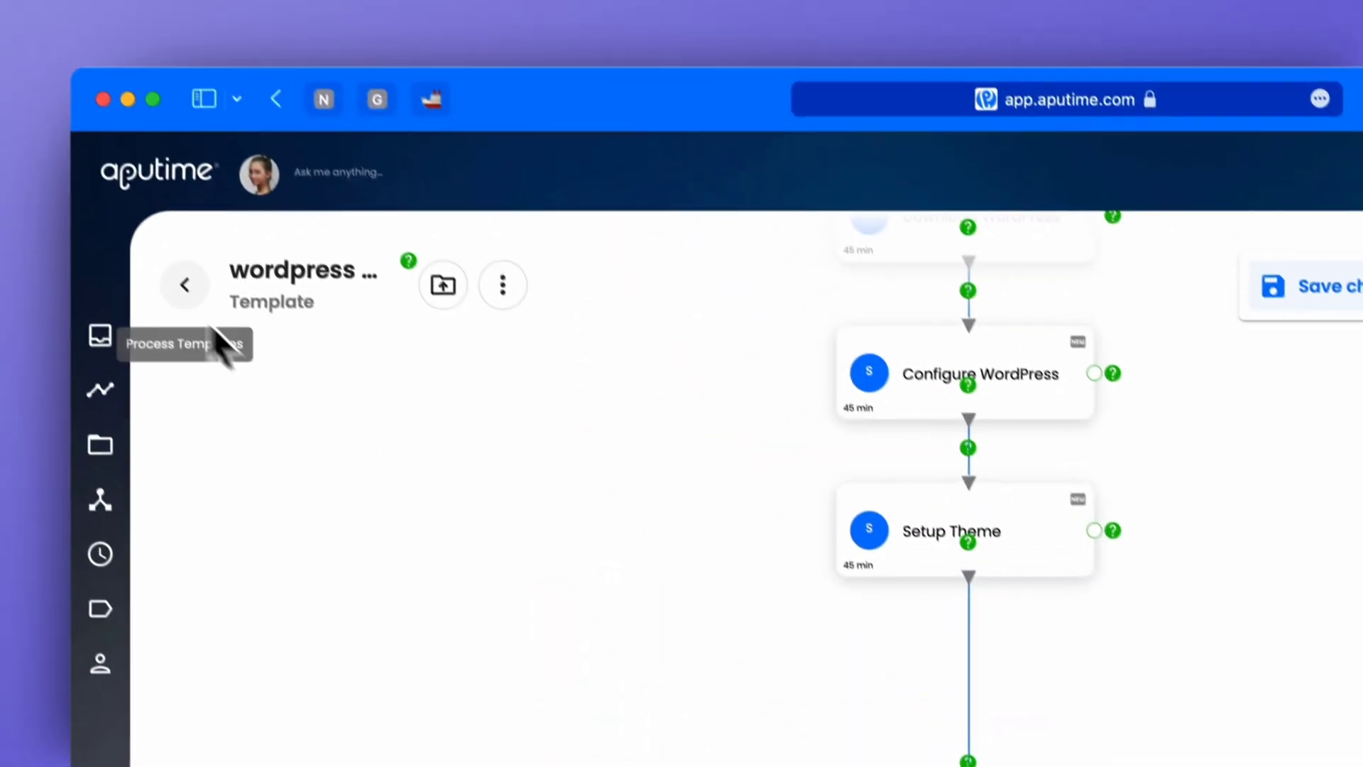
click(184, 285)
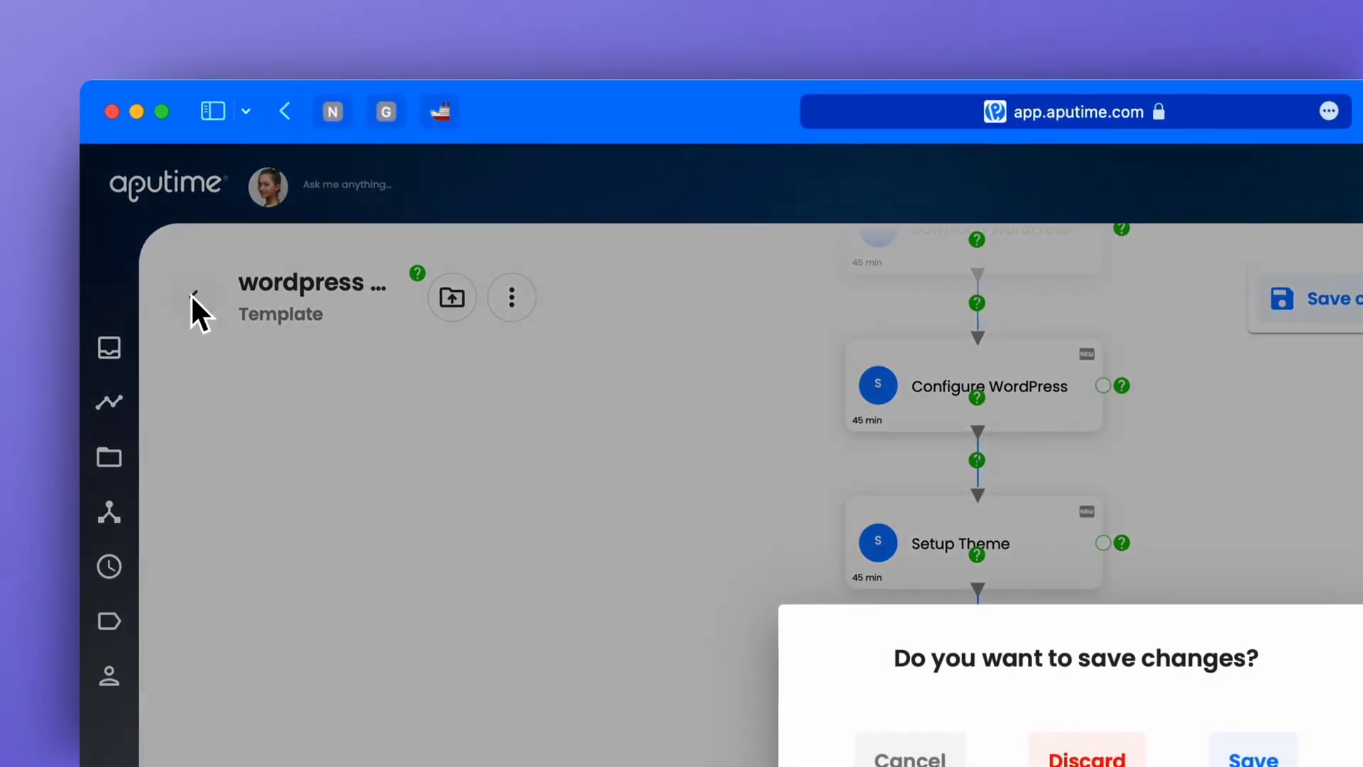
- Discard the process edits and start a new template from an A.I. WooCommerce prompt
click(1080, 758)
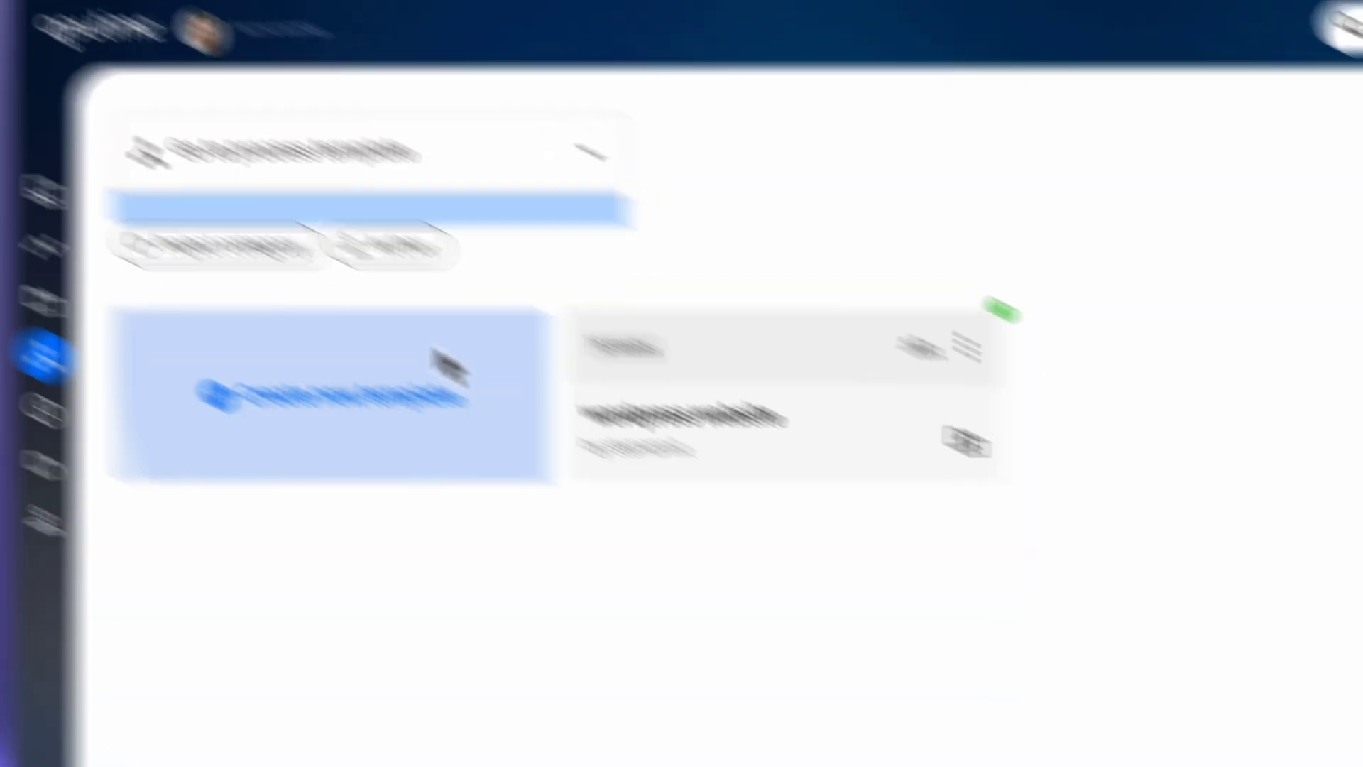
click(487, 386)
click(682, 387)
text(Word)
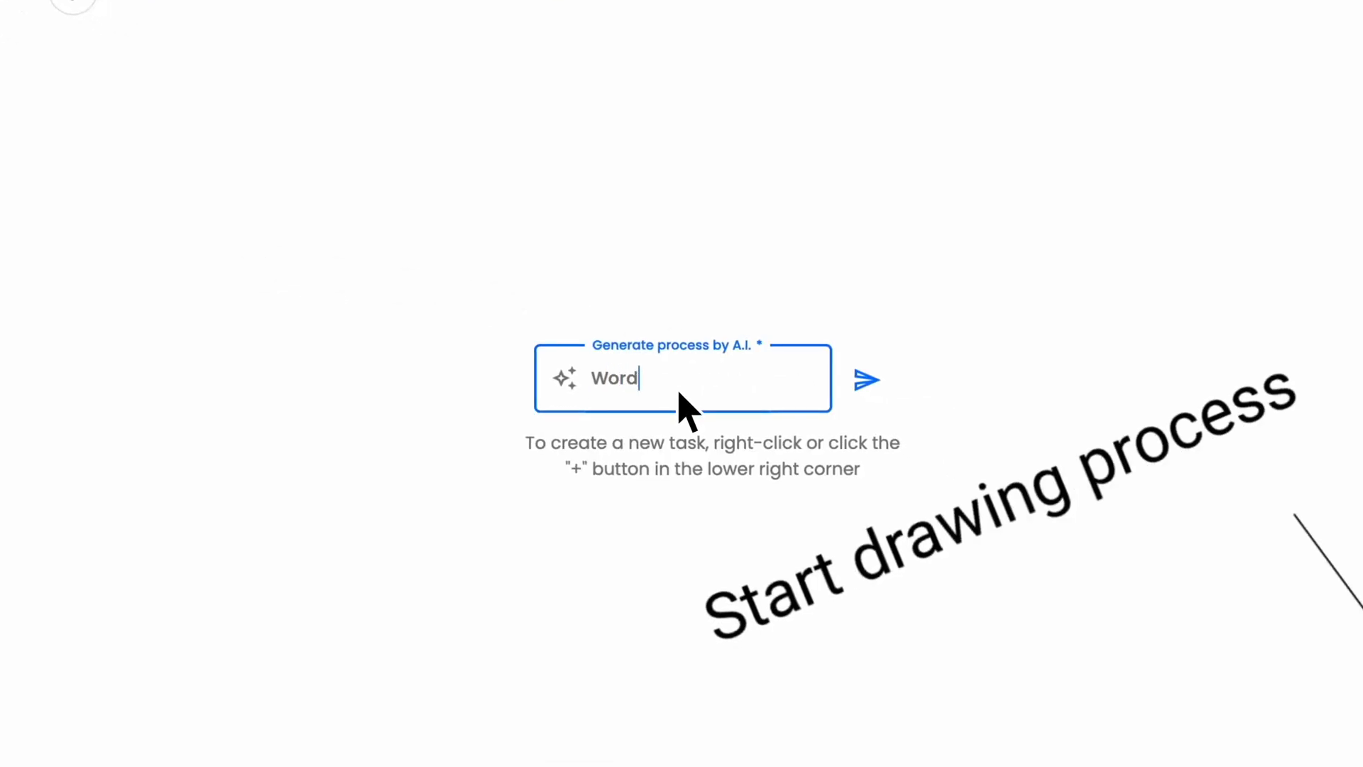
key(BackSpace)
key(BackSpace)
text(ocomme)
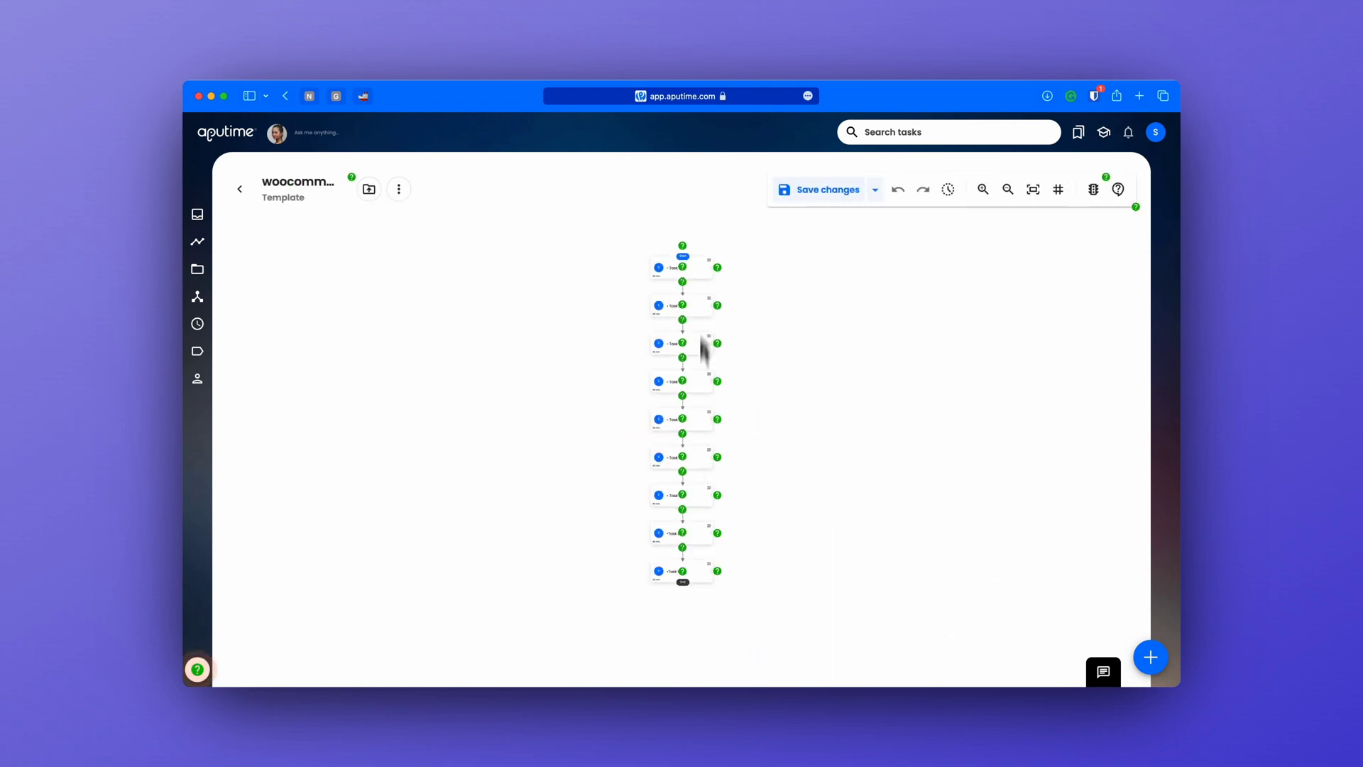
- Zoom in on the generated WooCommerce process and scroll down through its tasks
click(982, 189)
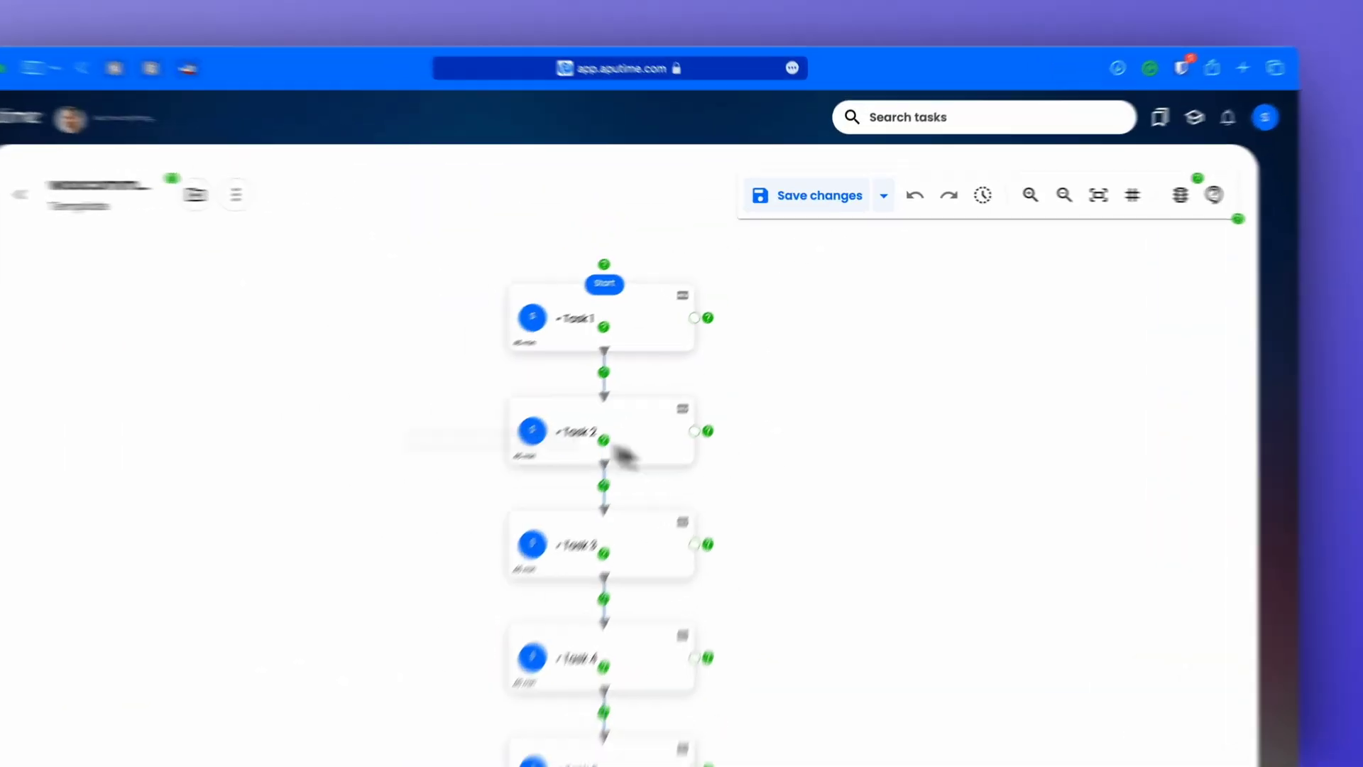
scroll(732, 415, down, 5)
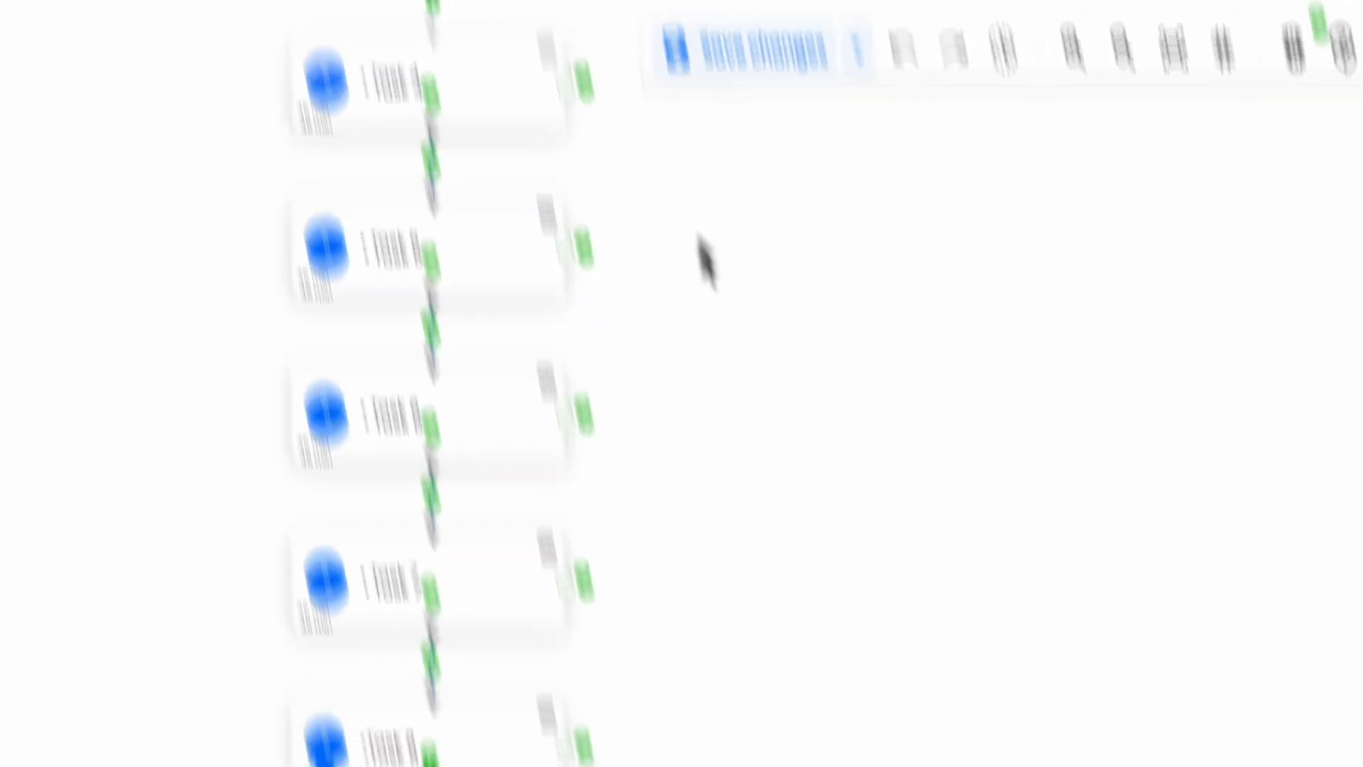
scroll(752, 359, down, 3)
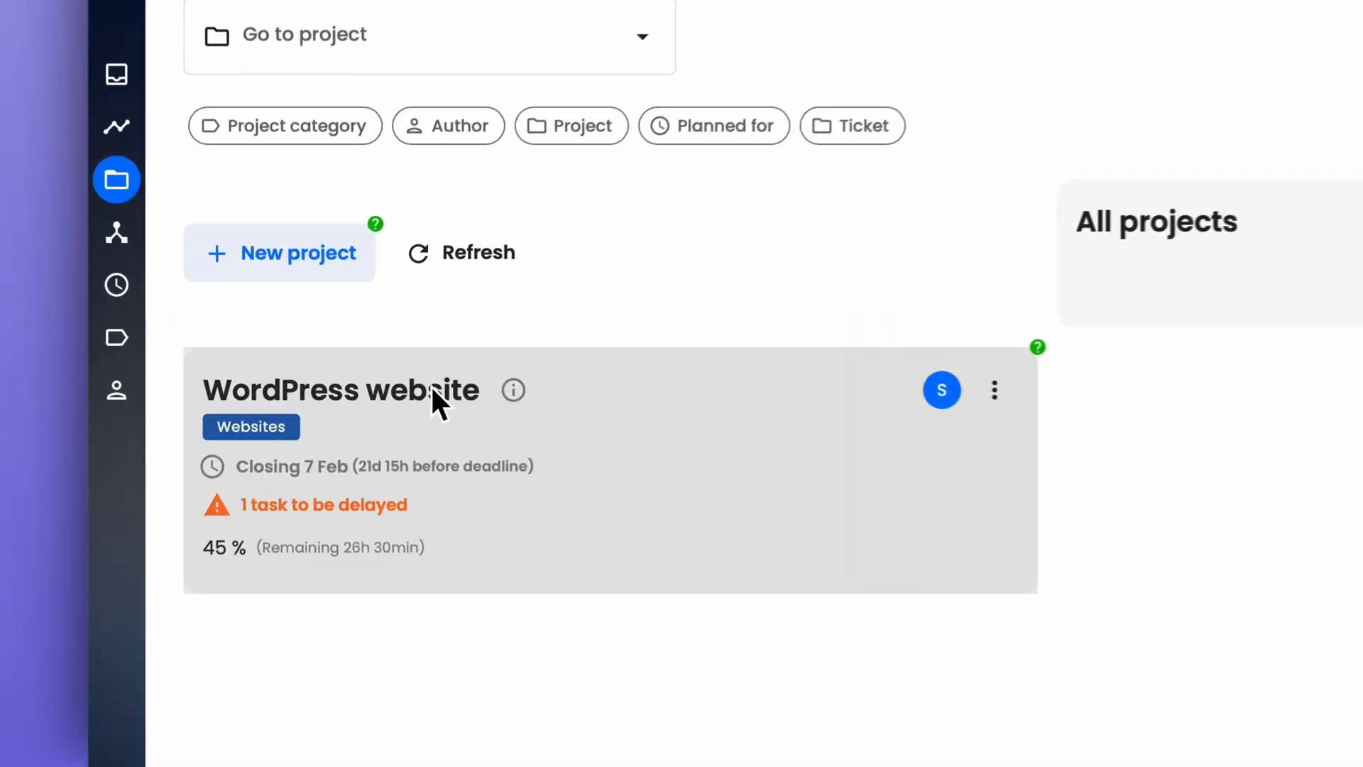
- Open the WordPress website project and check its task filter options
click(441, 398)
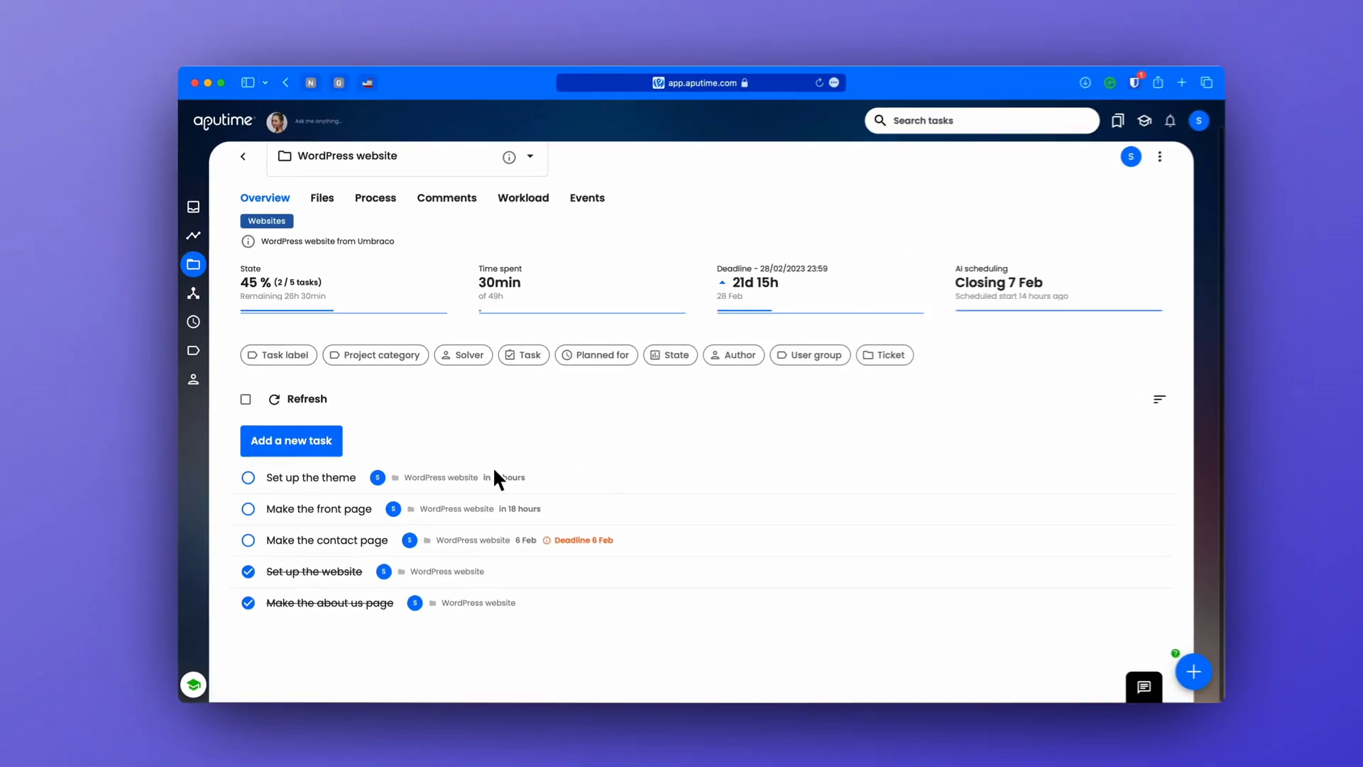
click(513, 359)
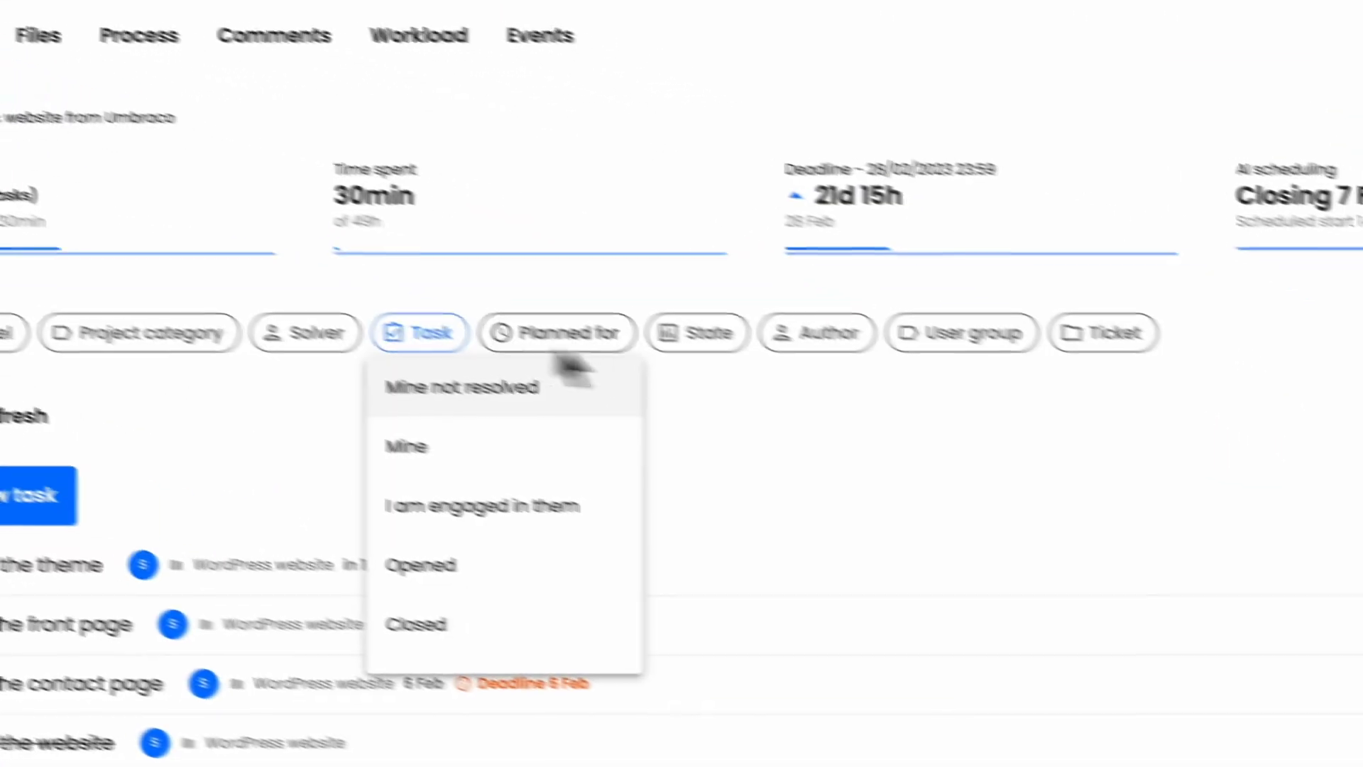
click(634, 412)
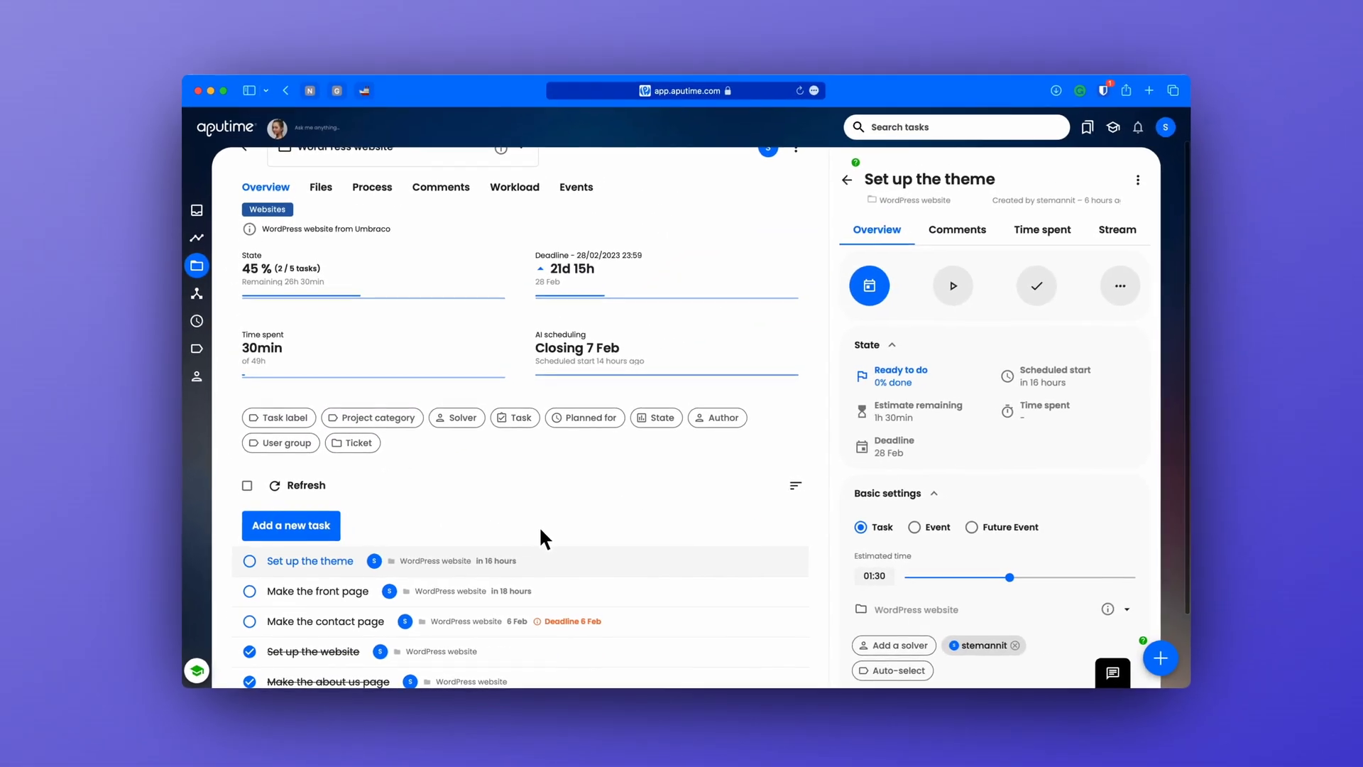
- Browse the Set up the theme task's Comments, Time spent, Stream and Overview tabs
click(957, 236)
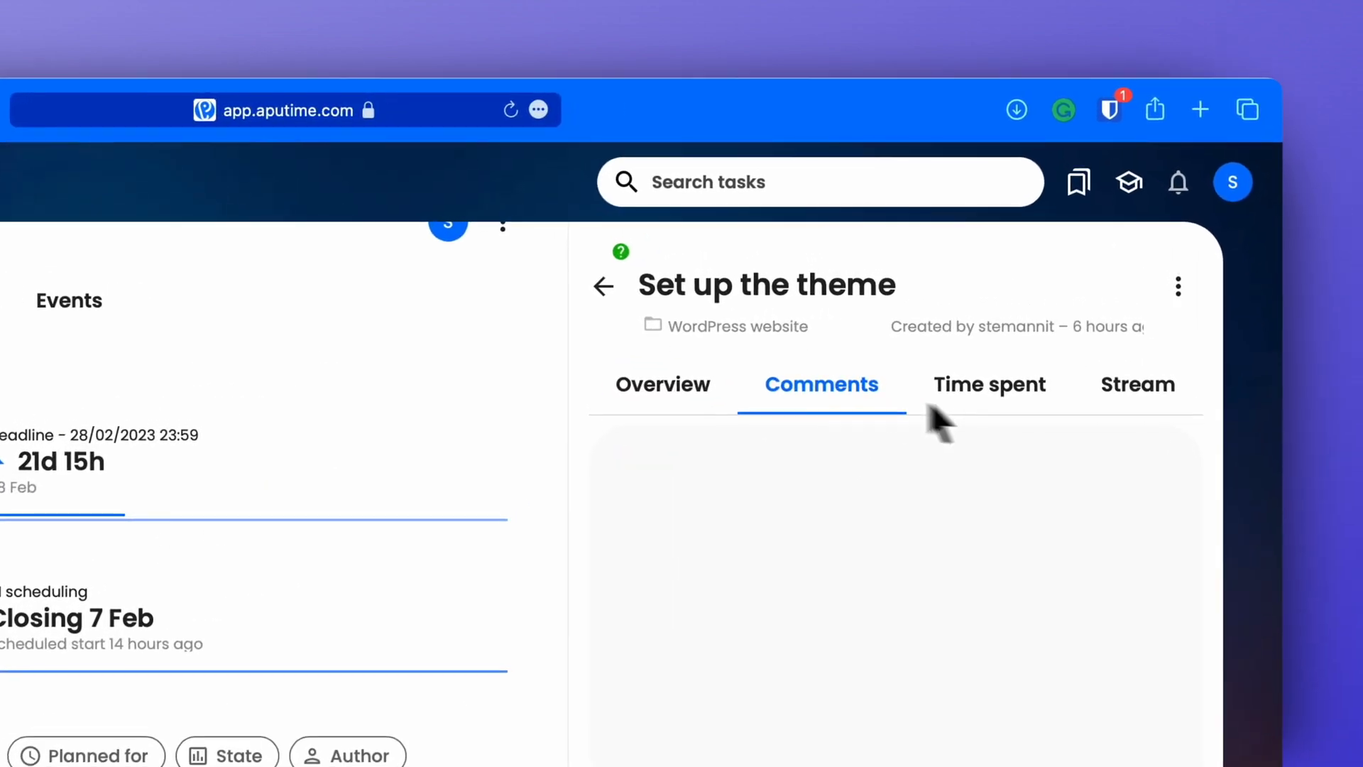
click(997, 387)
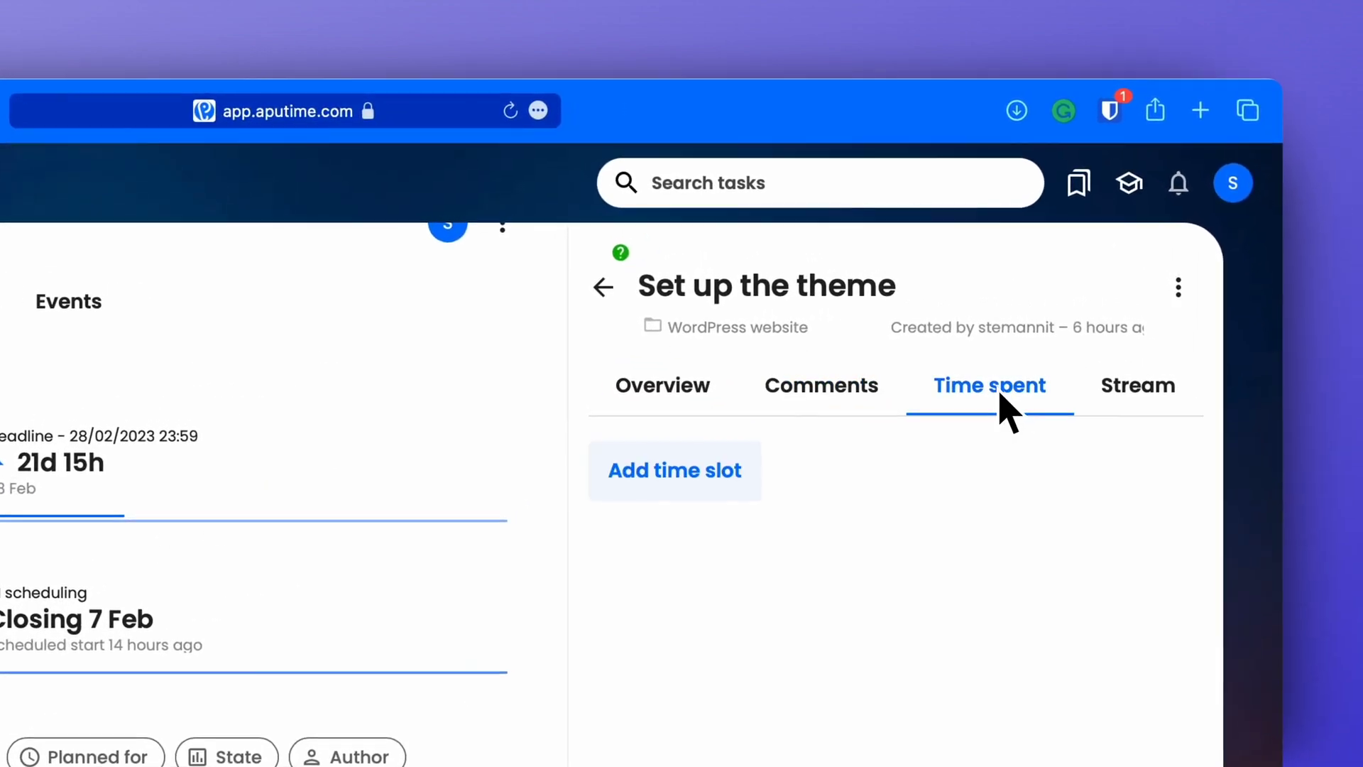
click(1139, 388)
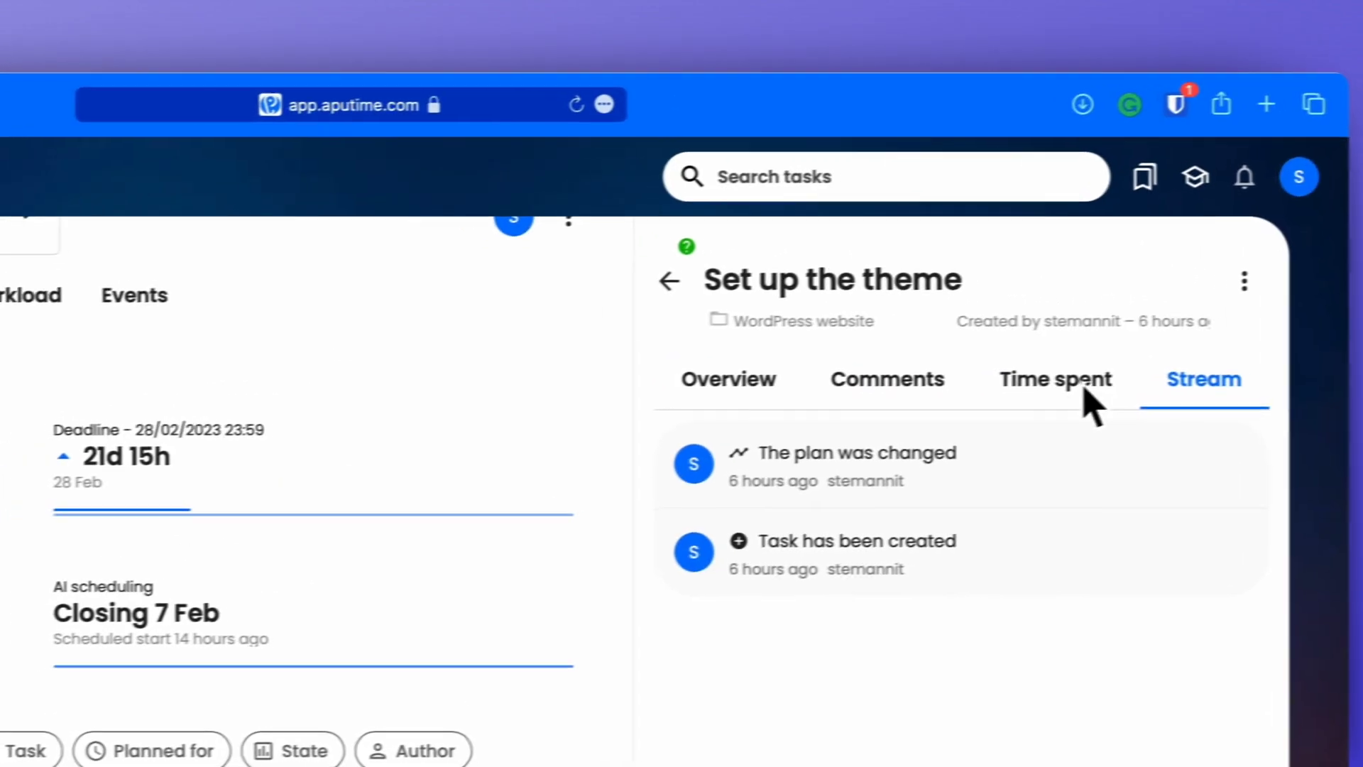
click(676, 397)
- In the project's process, link Make the about us page's End to Set up the website's Start
click(727, 284)
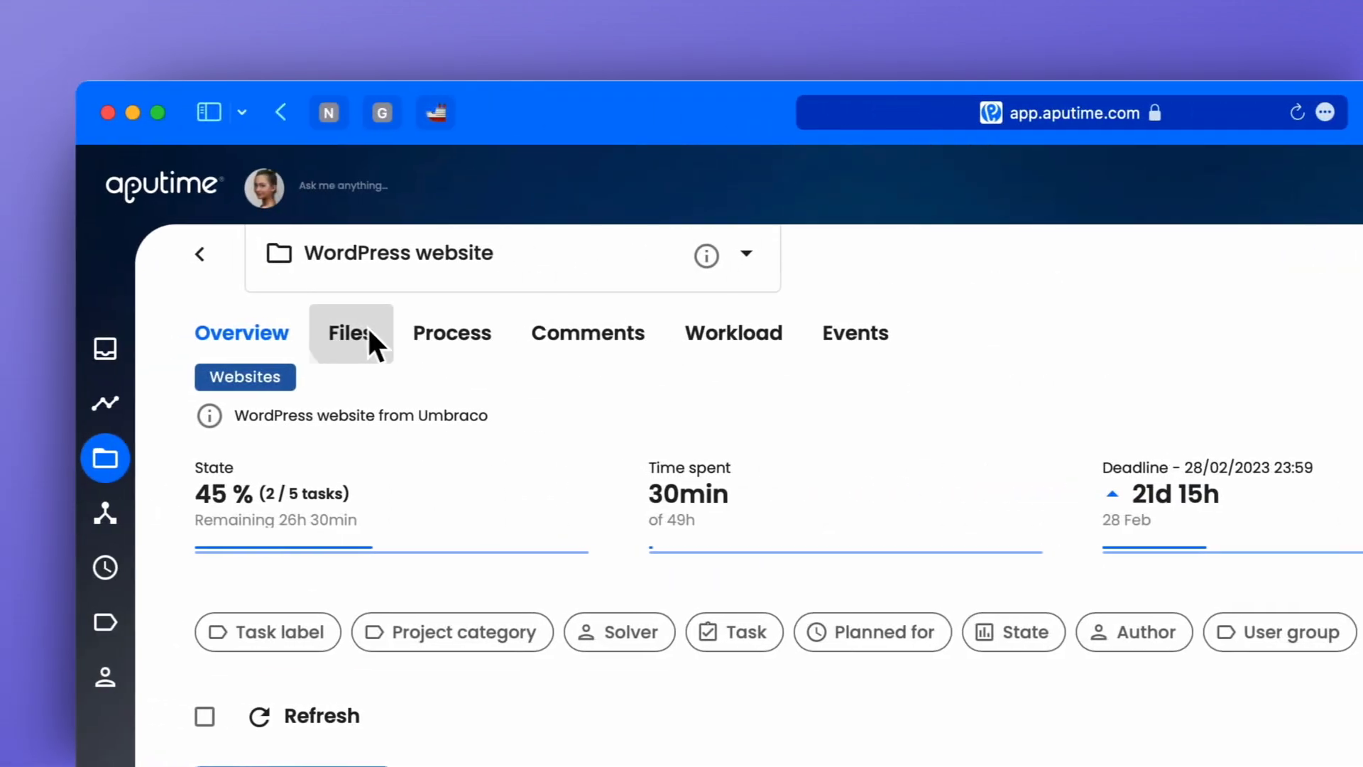
click(368, 325)
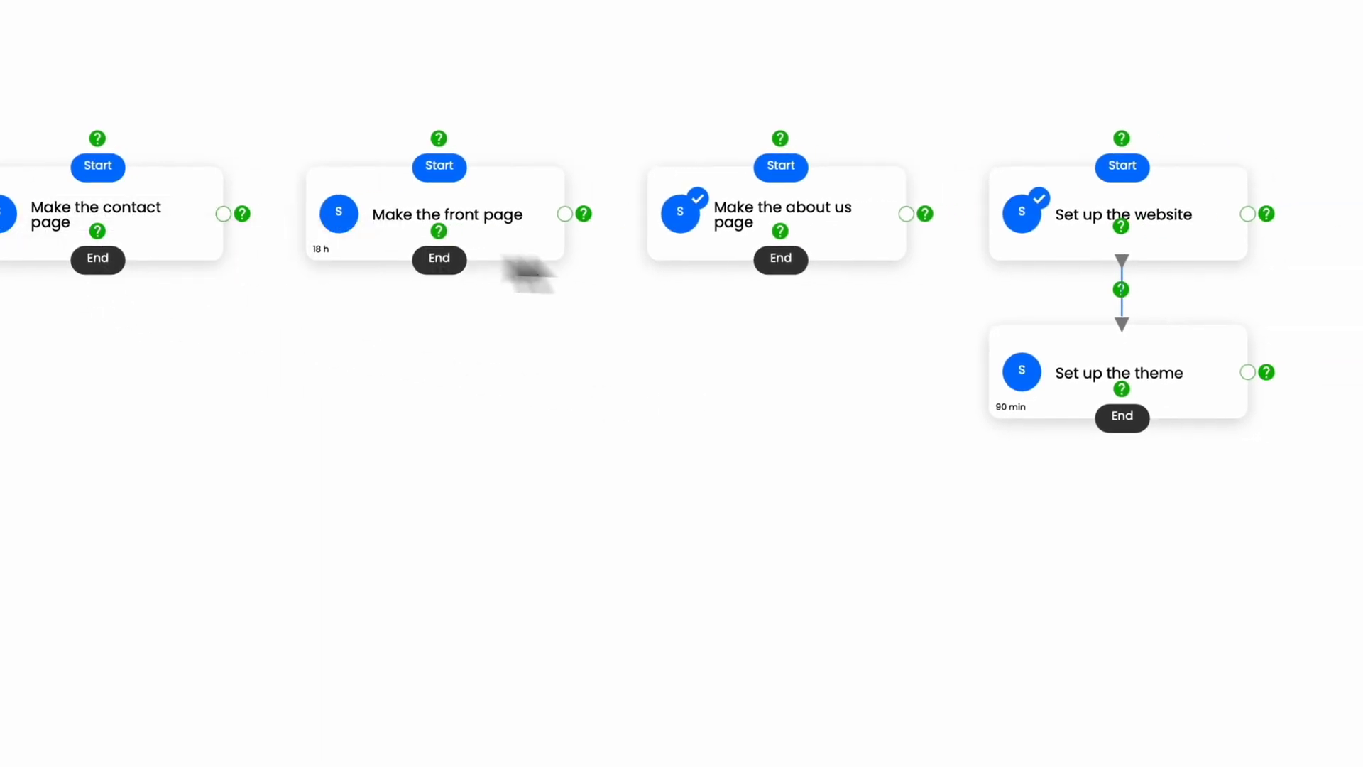
drag(781, 264, 1101, 241)
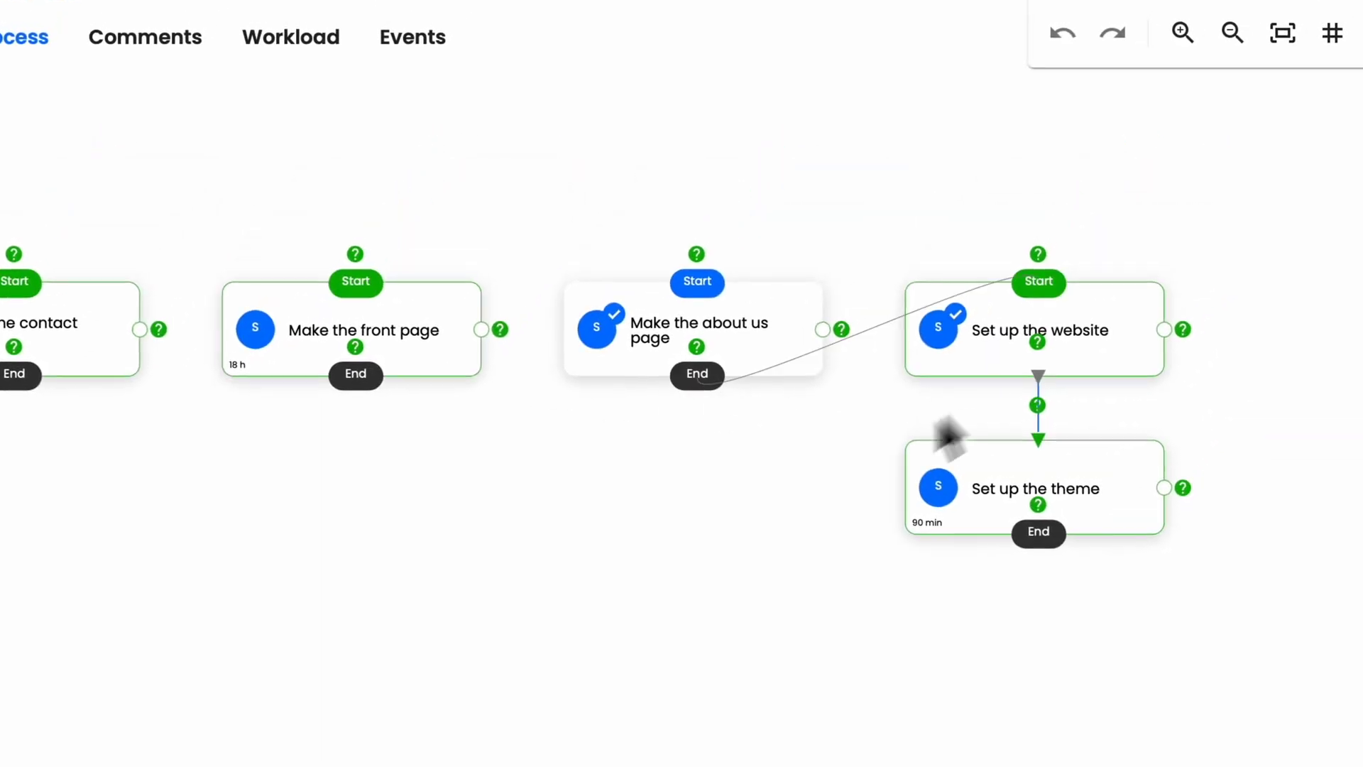
drag(799, 426, 839, 387)
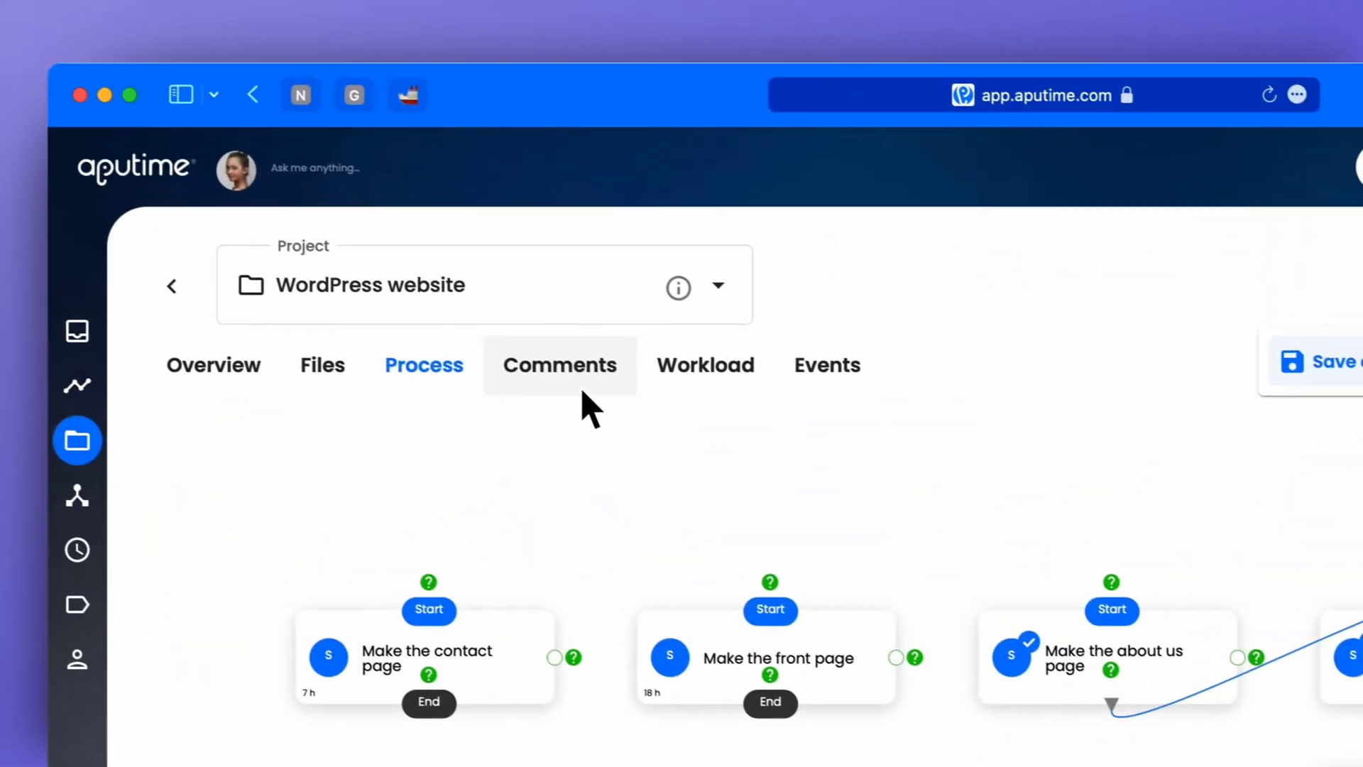
click(501, 352)
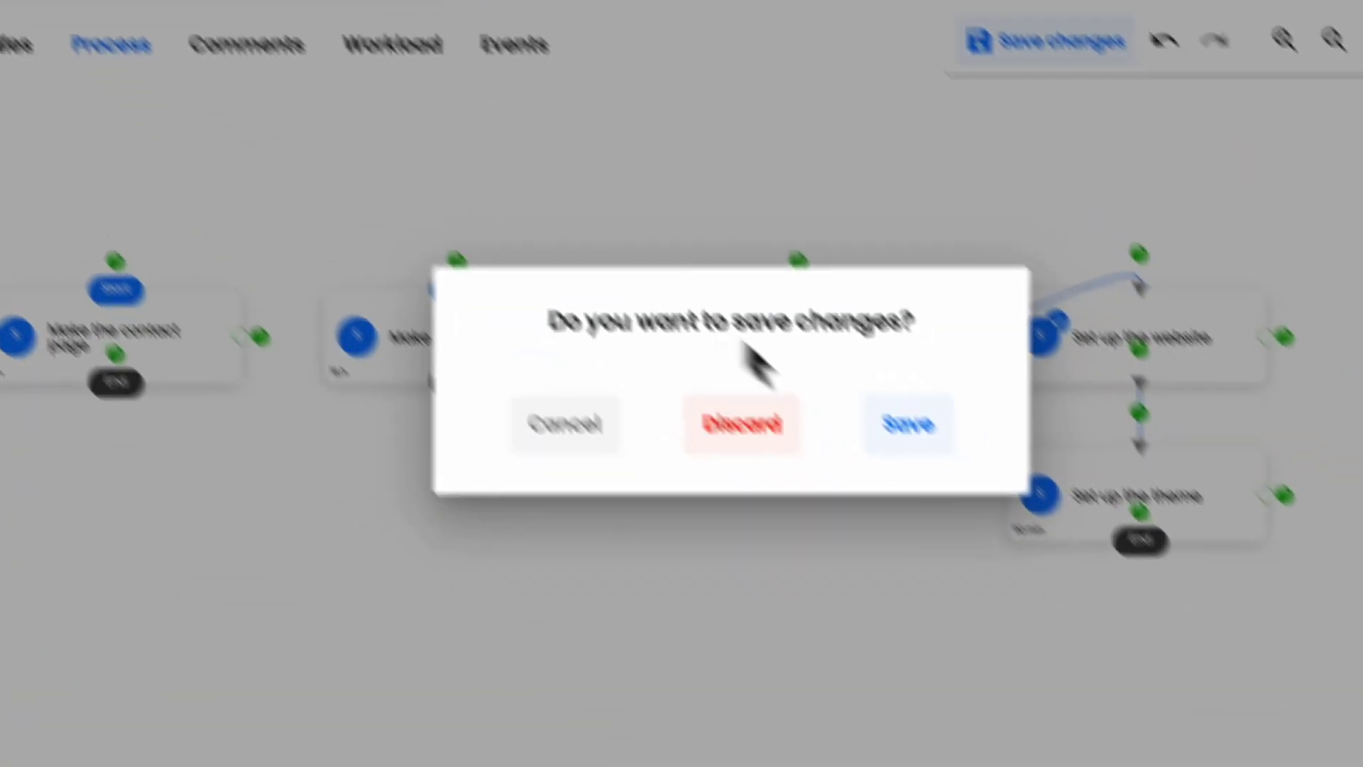
- Discard the unsaved process changes and view the WordPress project's workload chart
click(706, 394)
click(619, 389)
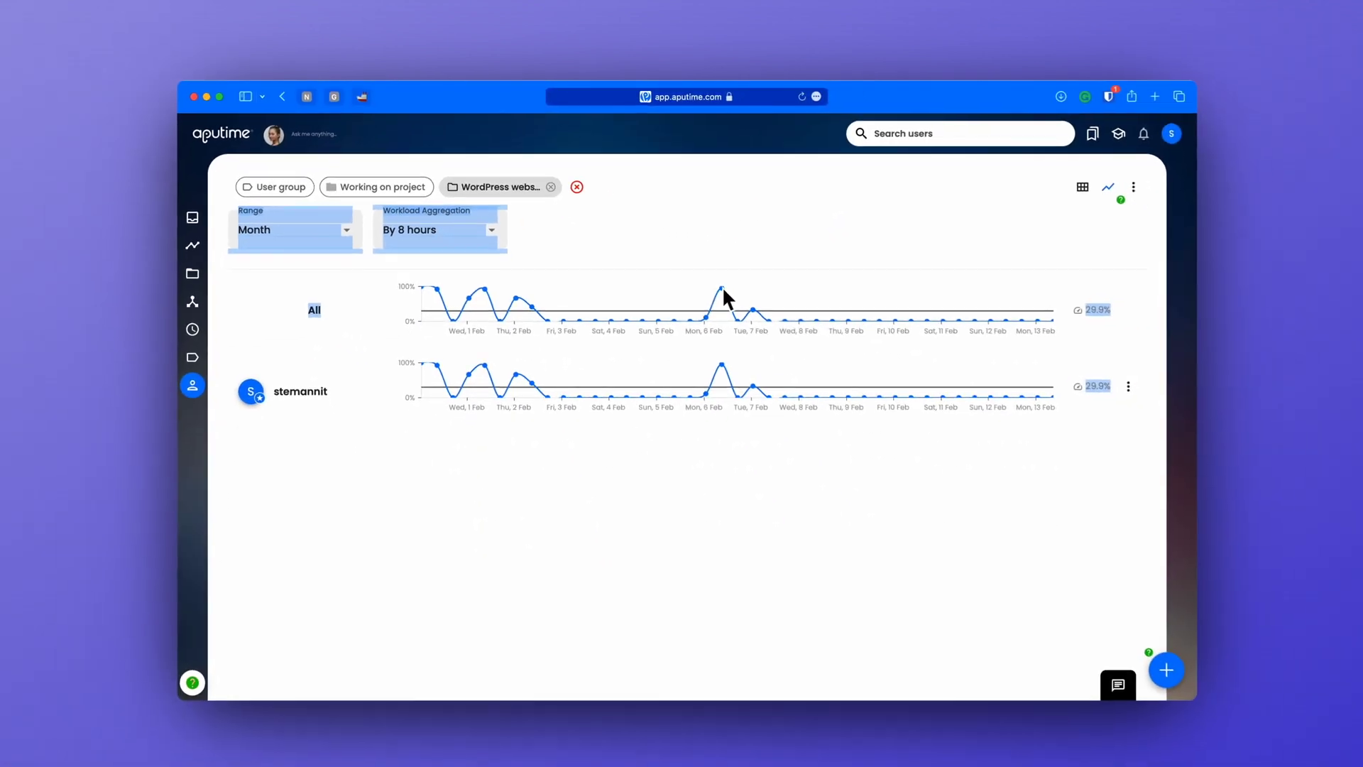
mouse_move(997, 487)
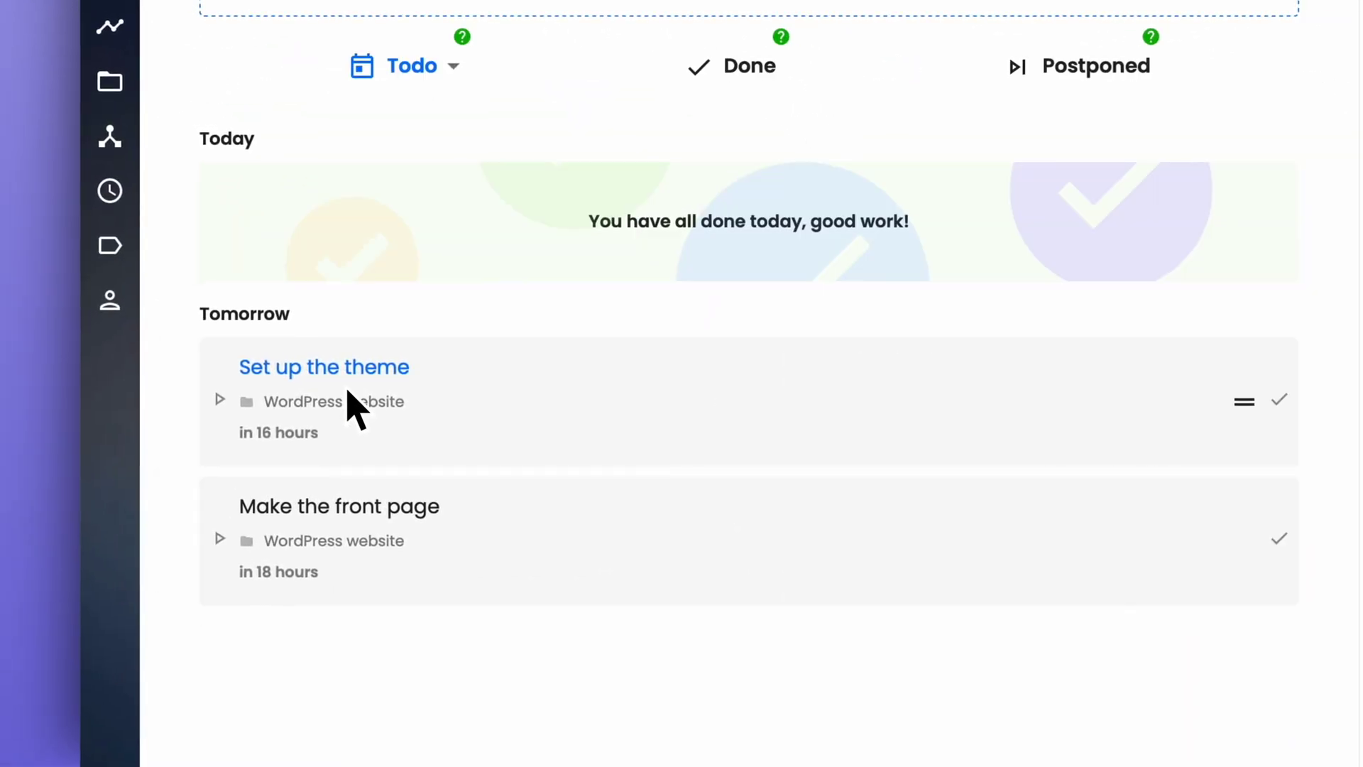
- Switch the Todo filter from Ready only to Show all and open Make the contact page
click(348, 392)
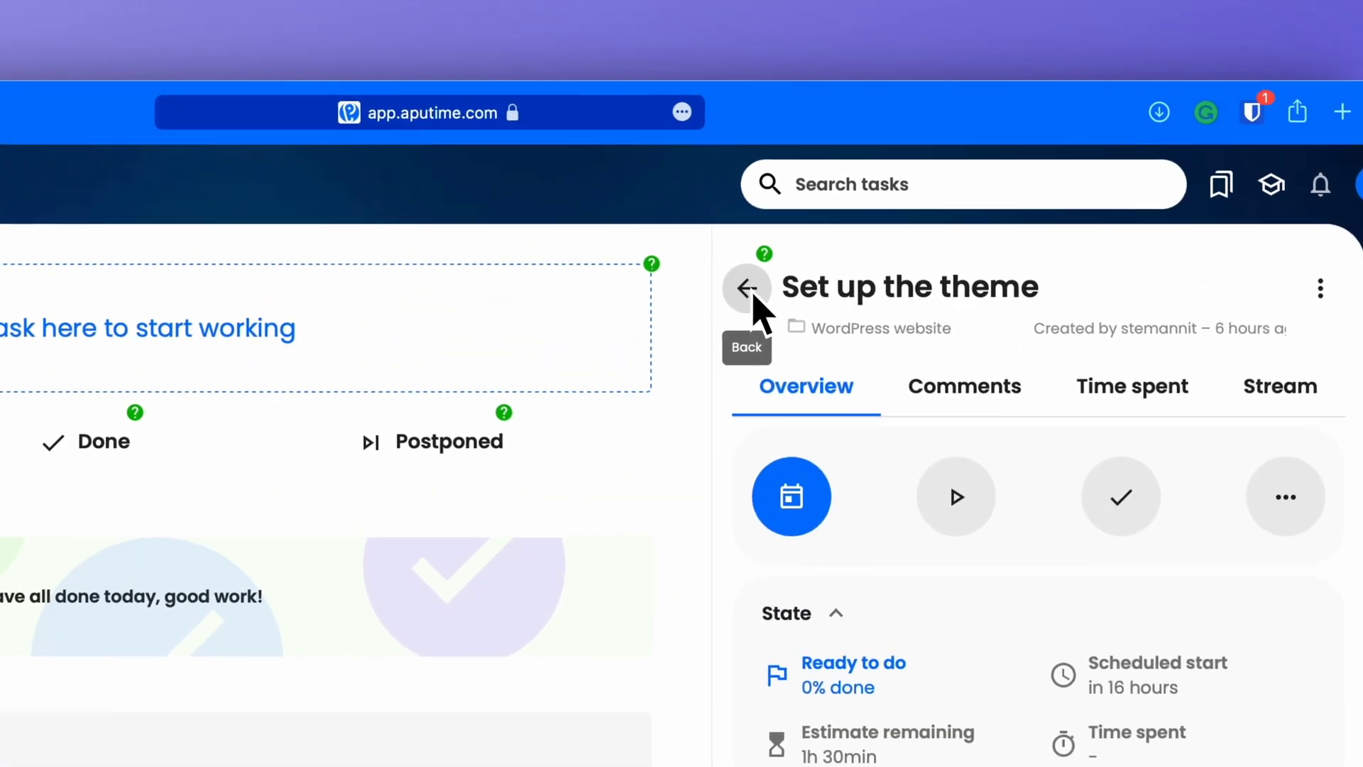
click(753, 280)
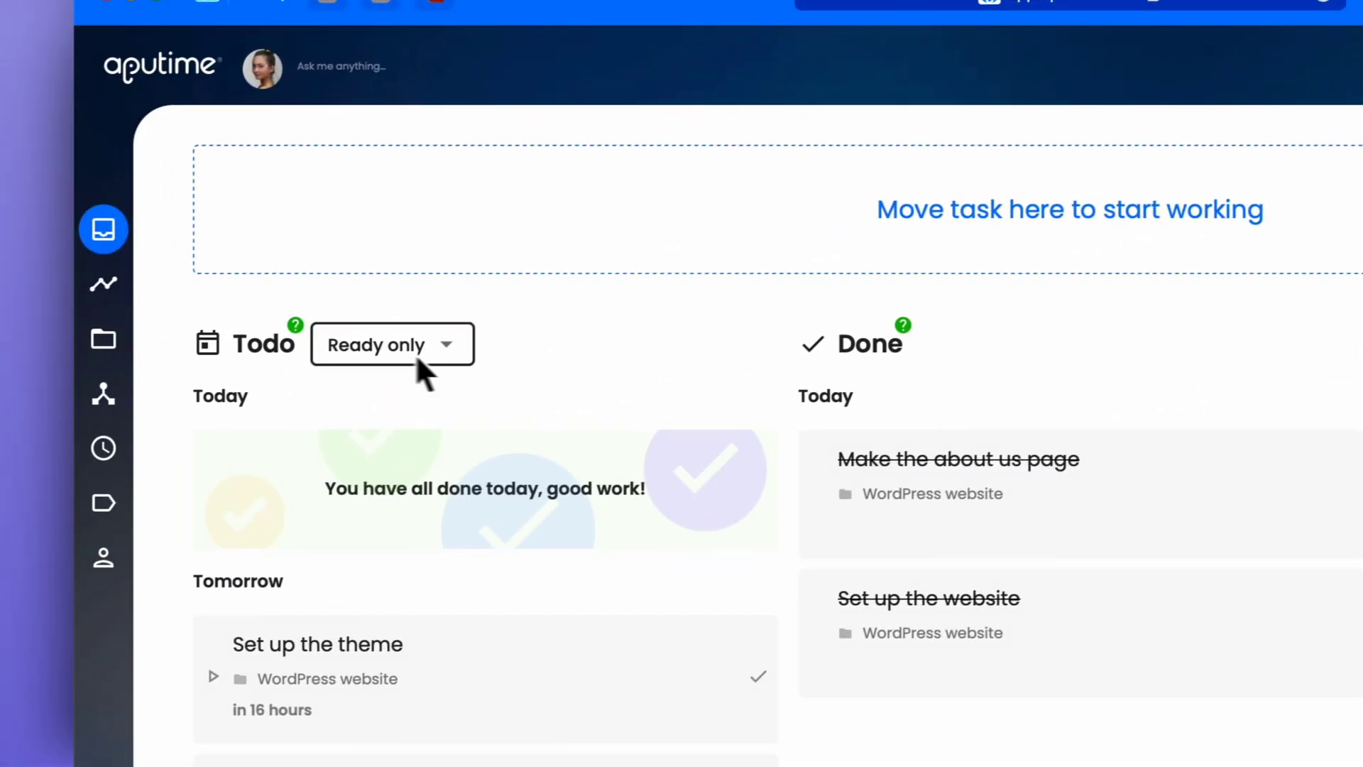
click(417, 358)
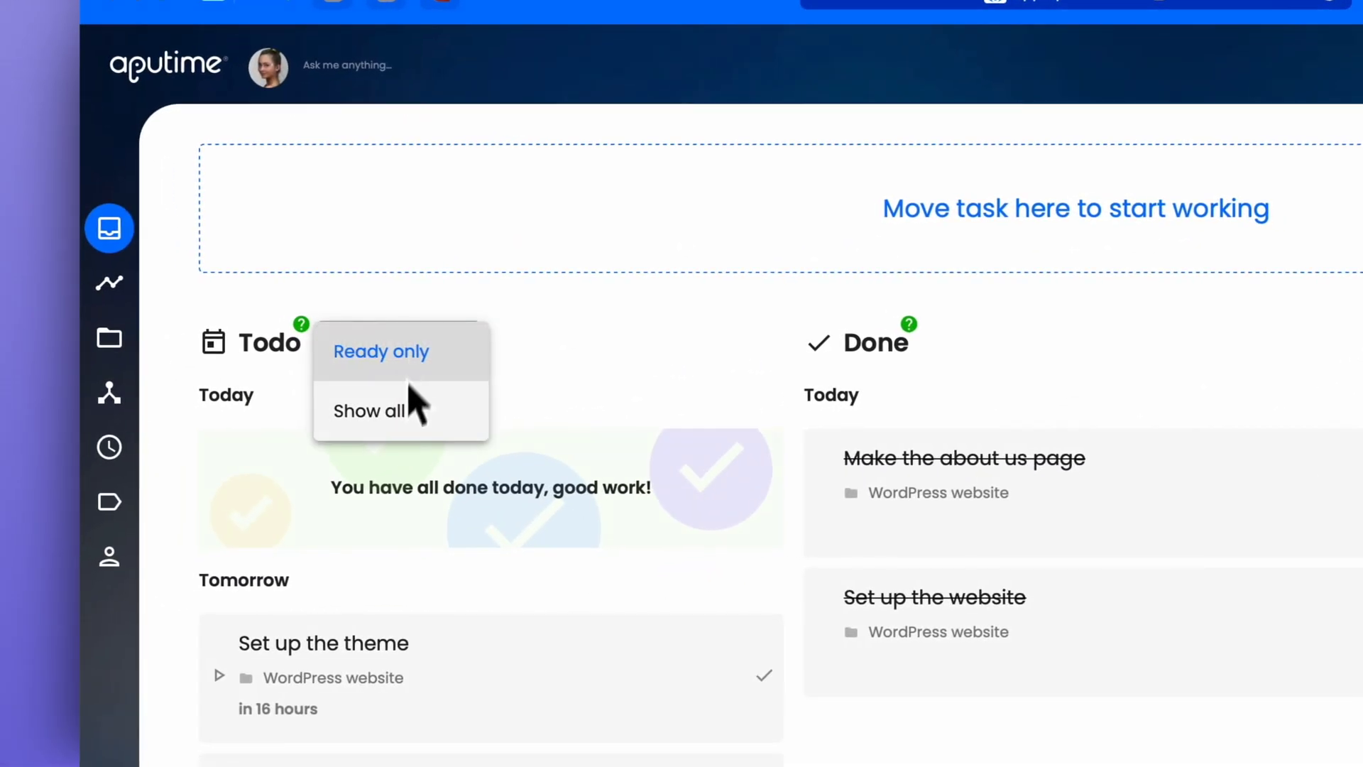
click(369, 411)
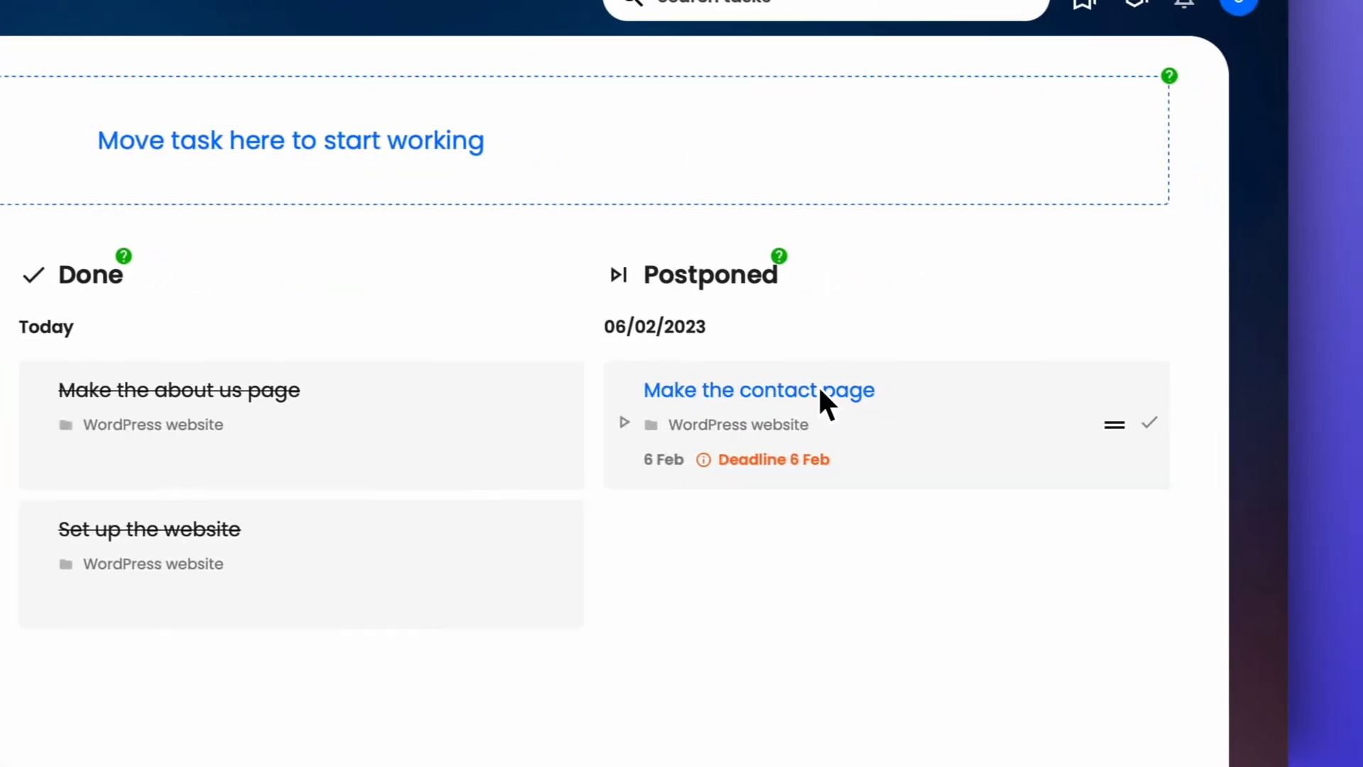
click(822, 395)
scroll(824, 440, down, 3)
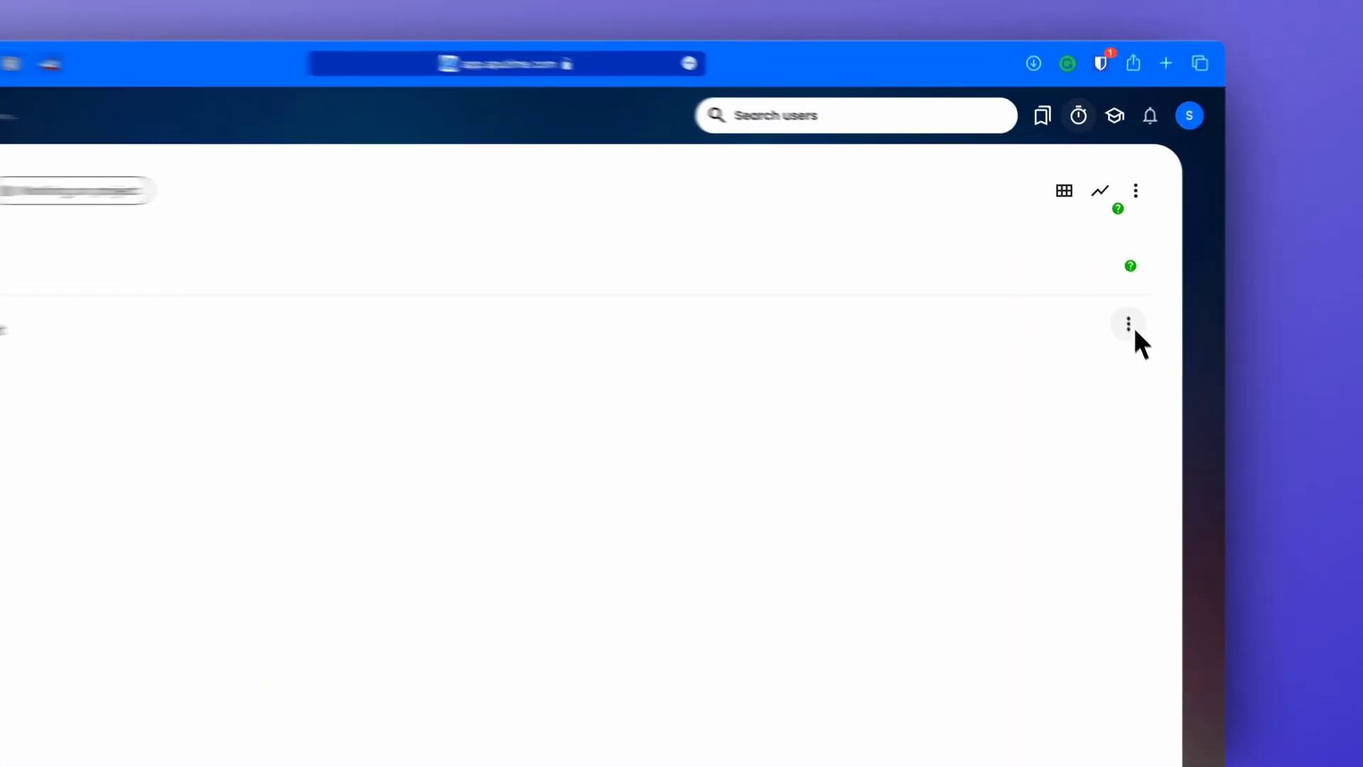
- Open the team member's task list, then their monthly workload charts averaging 29.9%
click(1115, 281)
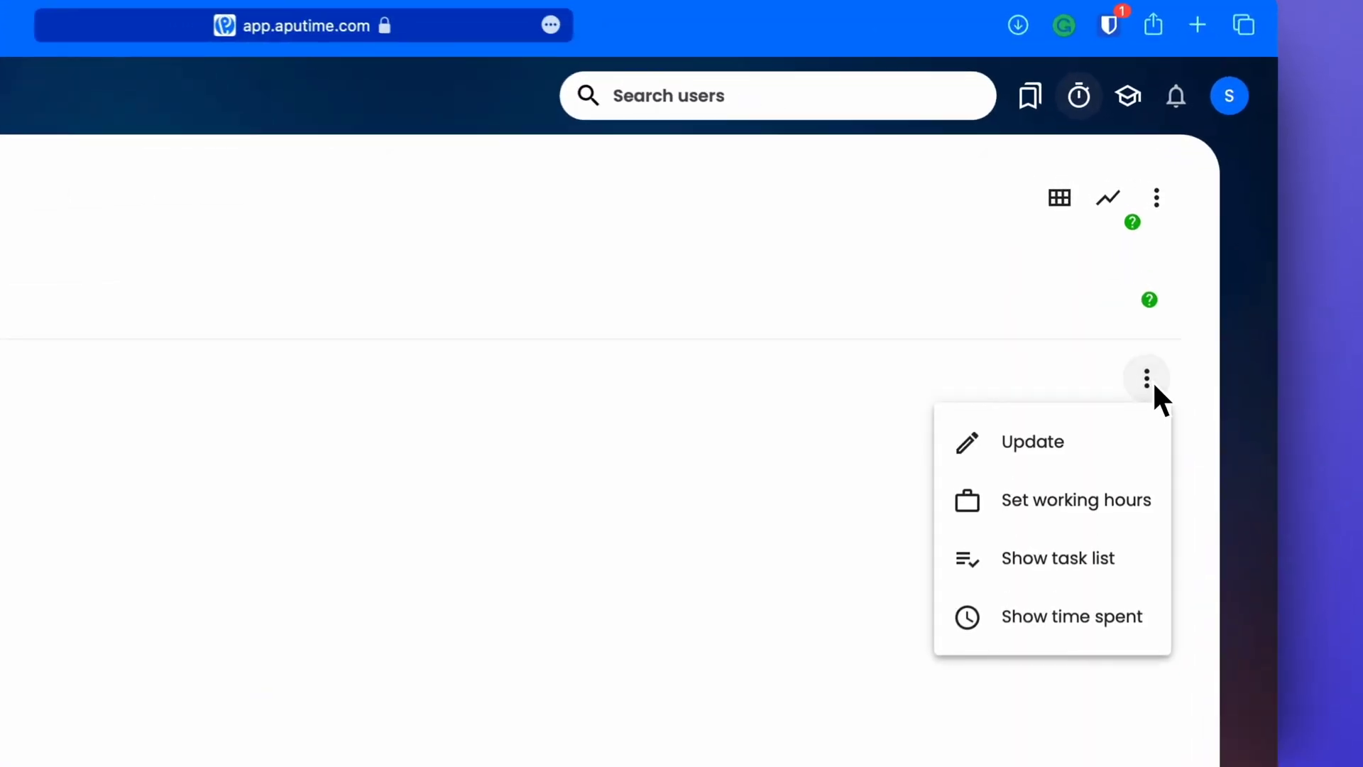
click(1089, 426)
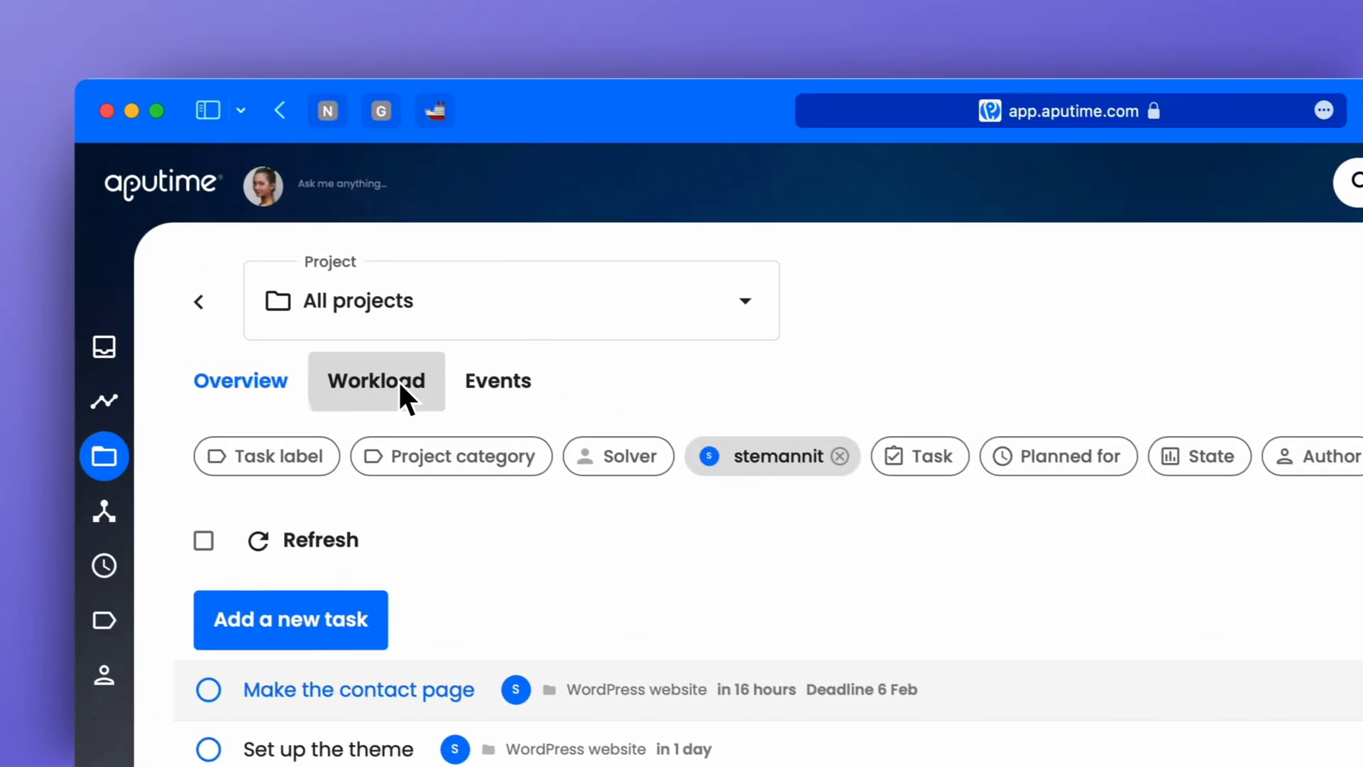
click(399, 382)
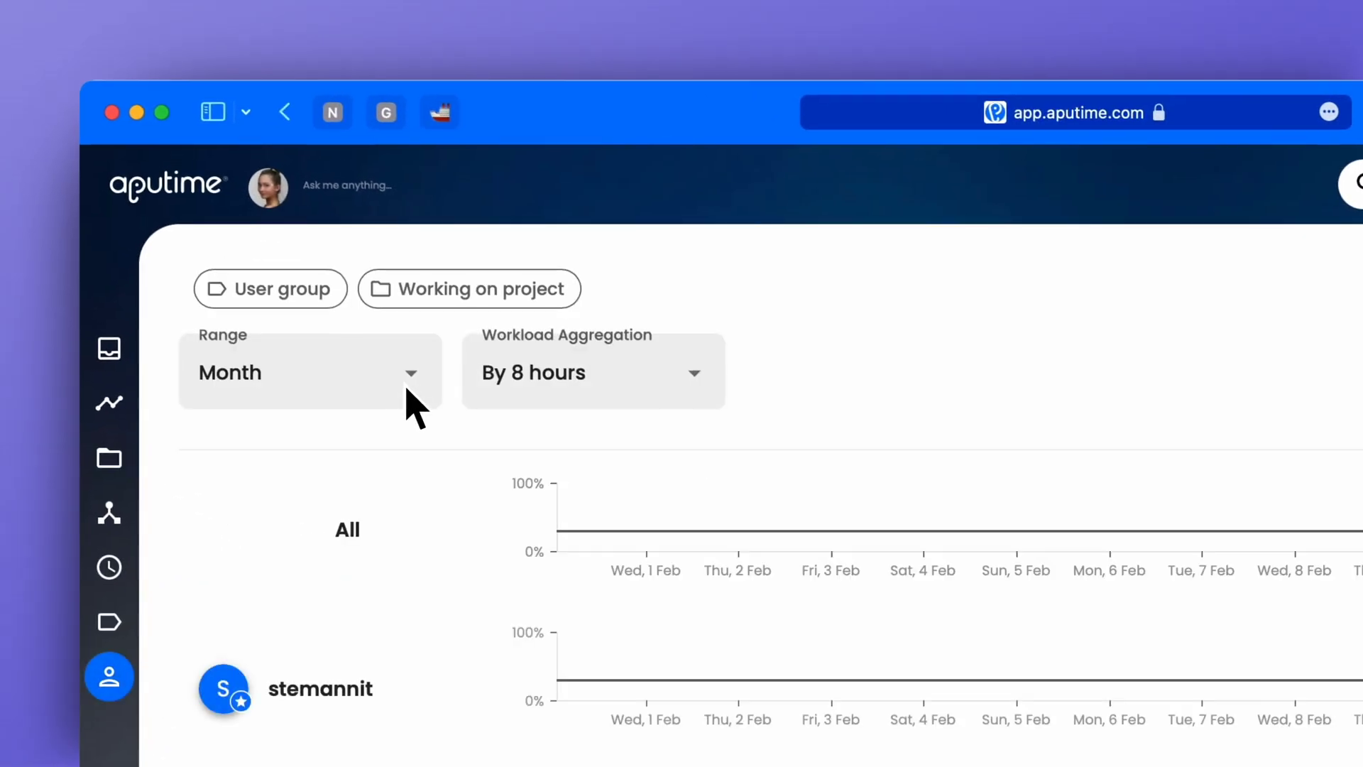
mouse_move(592, 544)
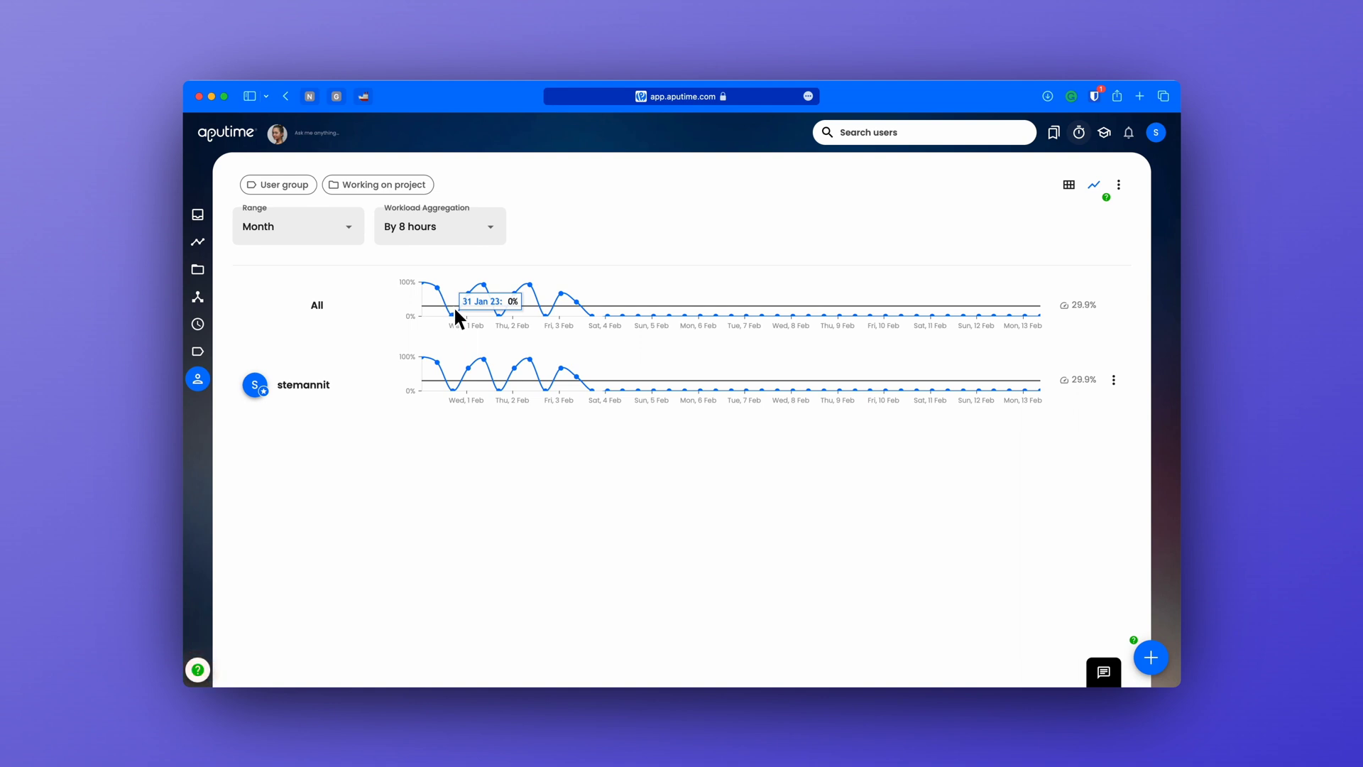
mouse_move(475, 307)
mouse_move(559, 382)
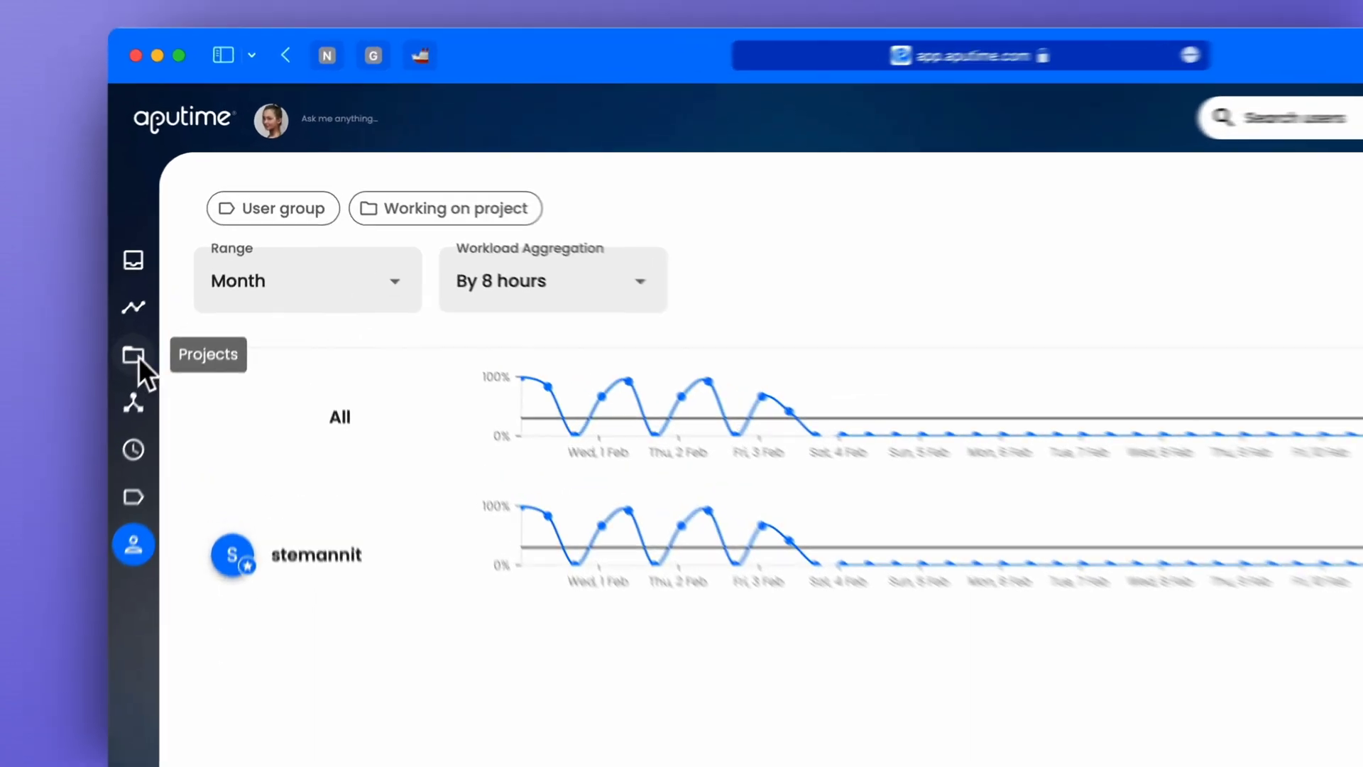
click(198, 269)
- Open the WordPress website project, check its workload charts, and return to its overview
click(390, 485)
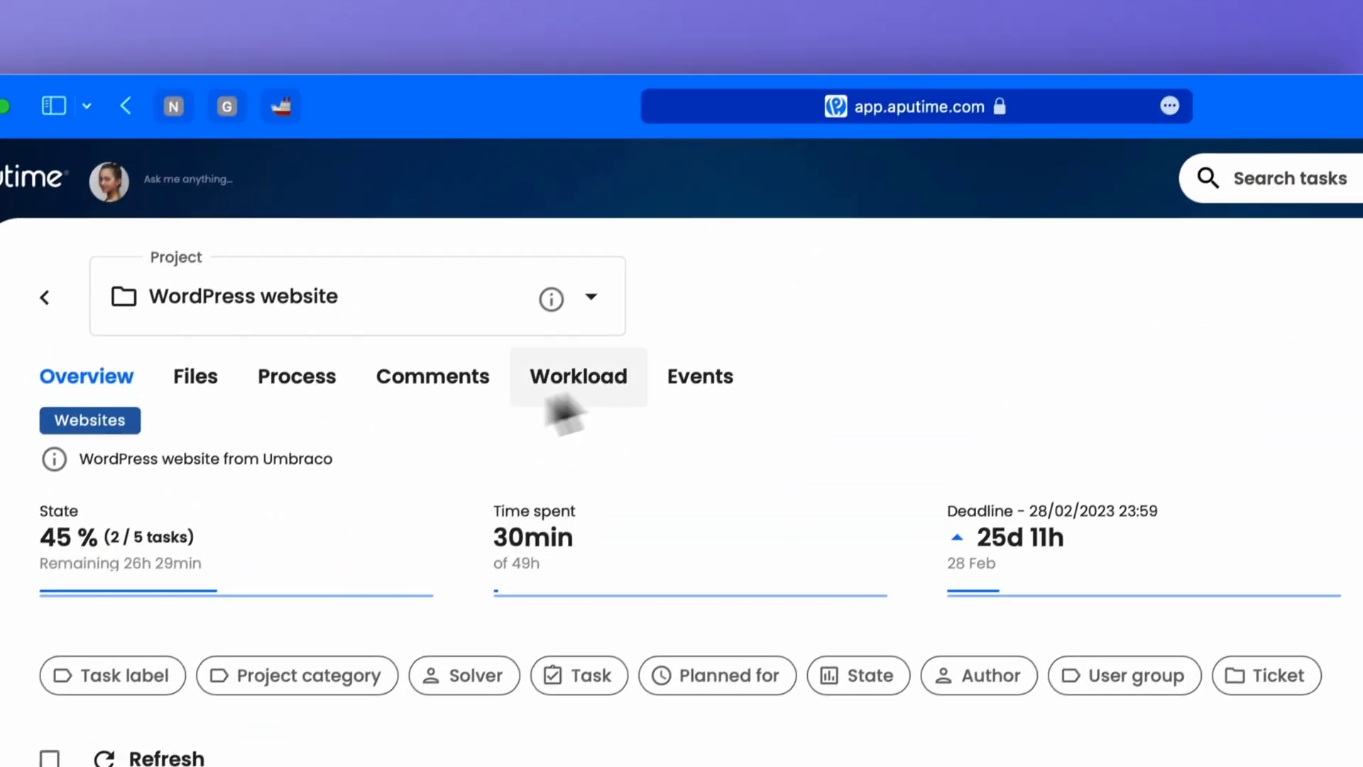
click(557, 402)
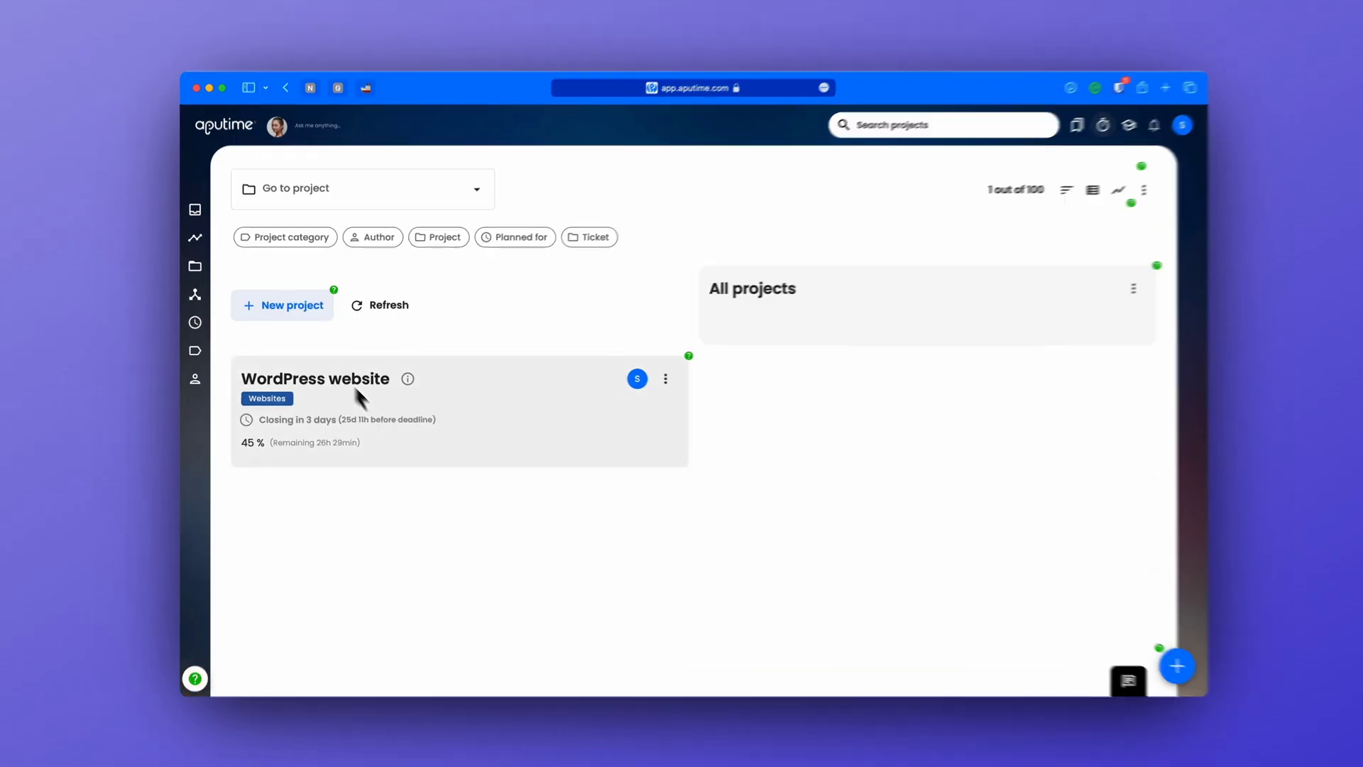
click(351, 392)
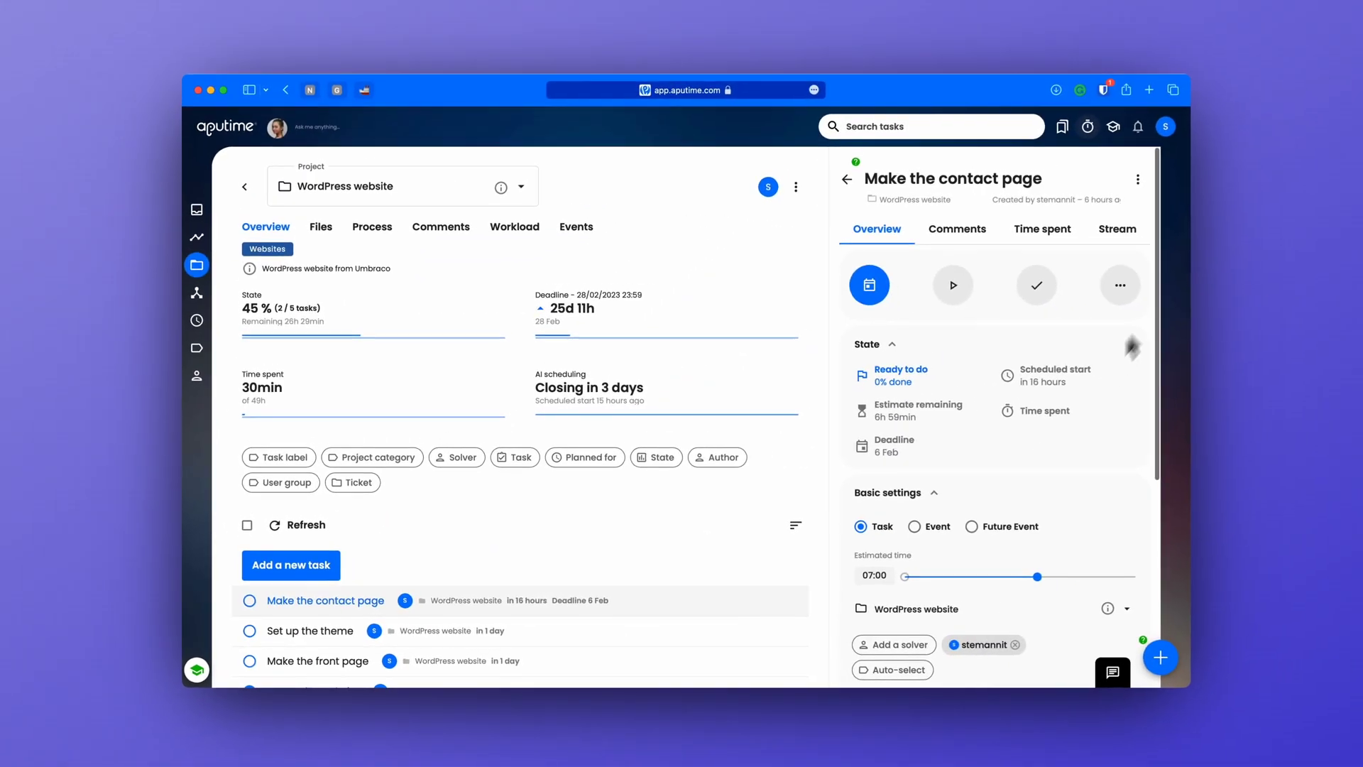
- Postpone 'Make the contact page' by 1 day, with 'No reason' as the reason
click(1216, 246)
click(1236, 287)
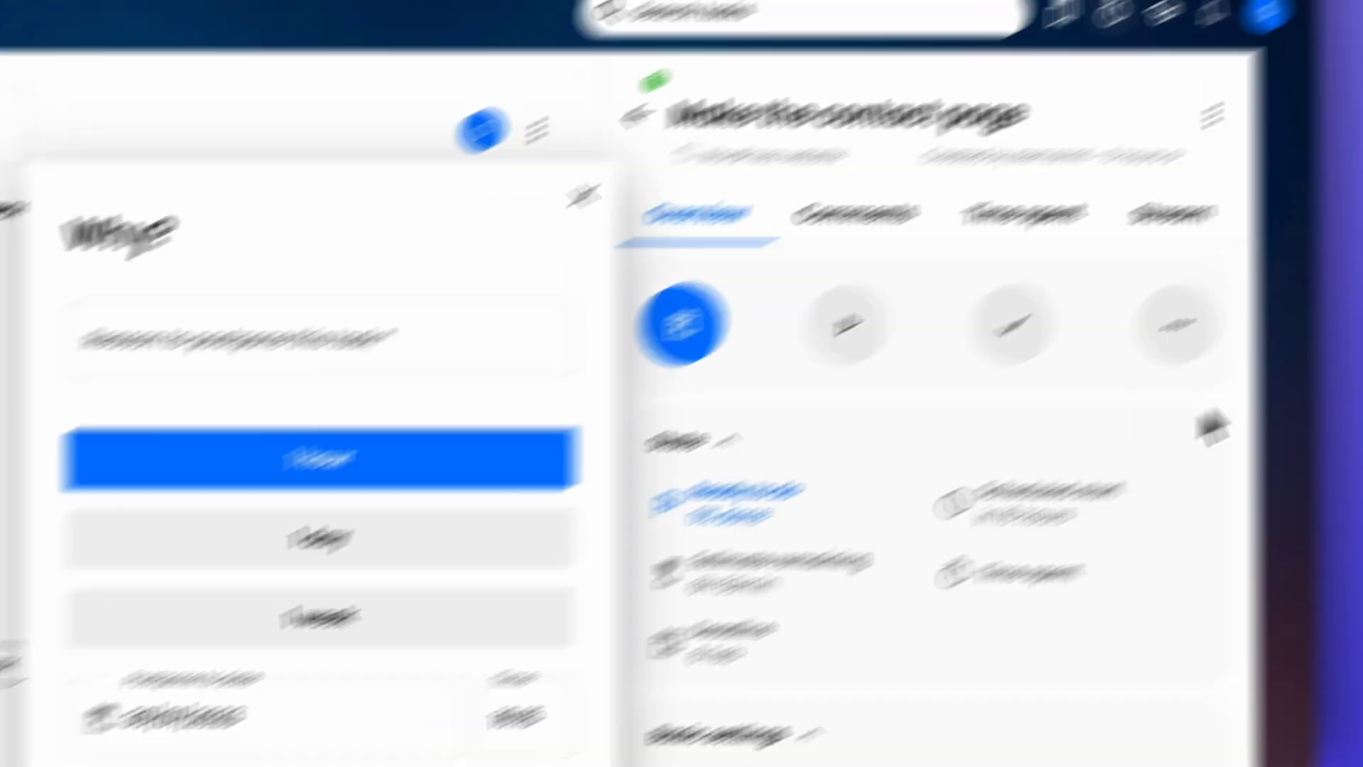
click(337, 564)
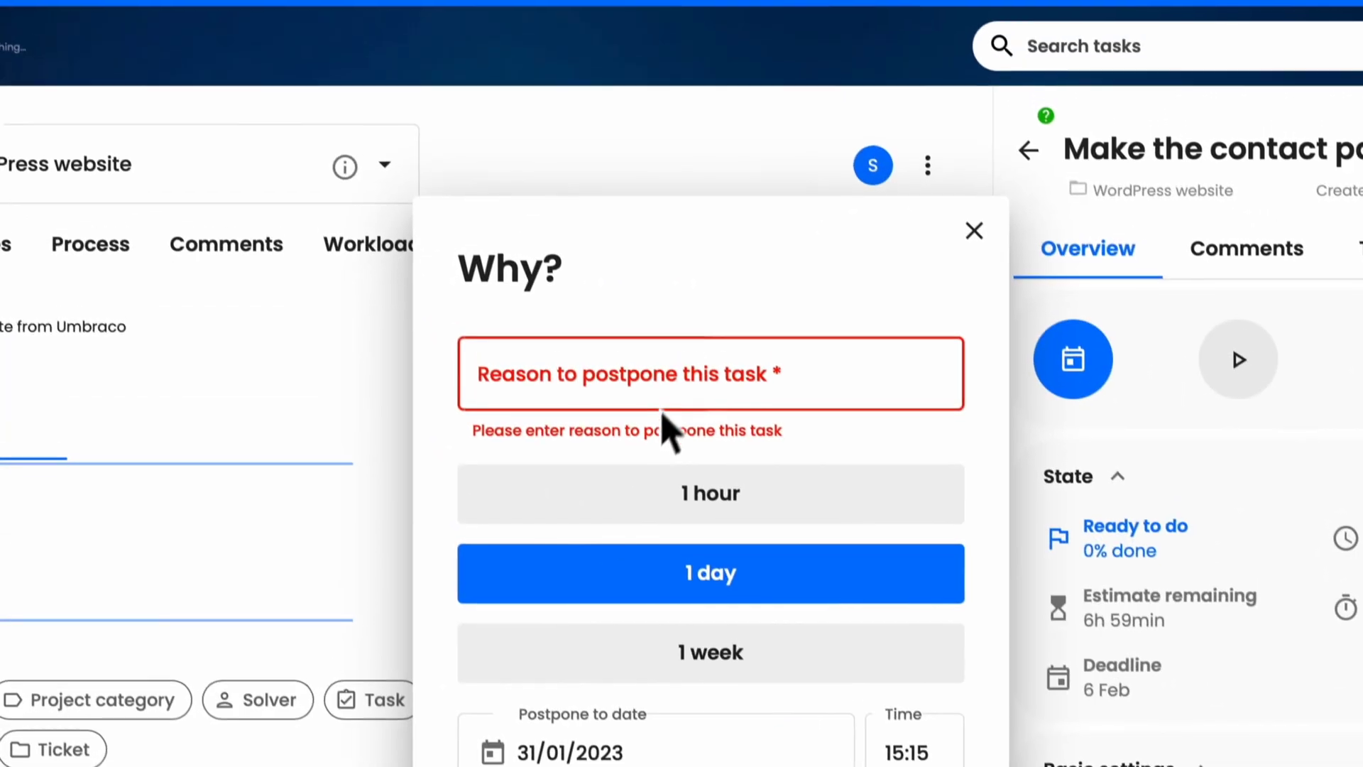
click(615, 181)
text(No reason)
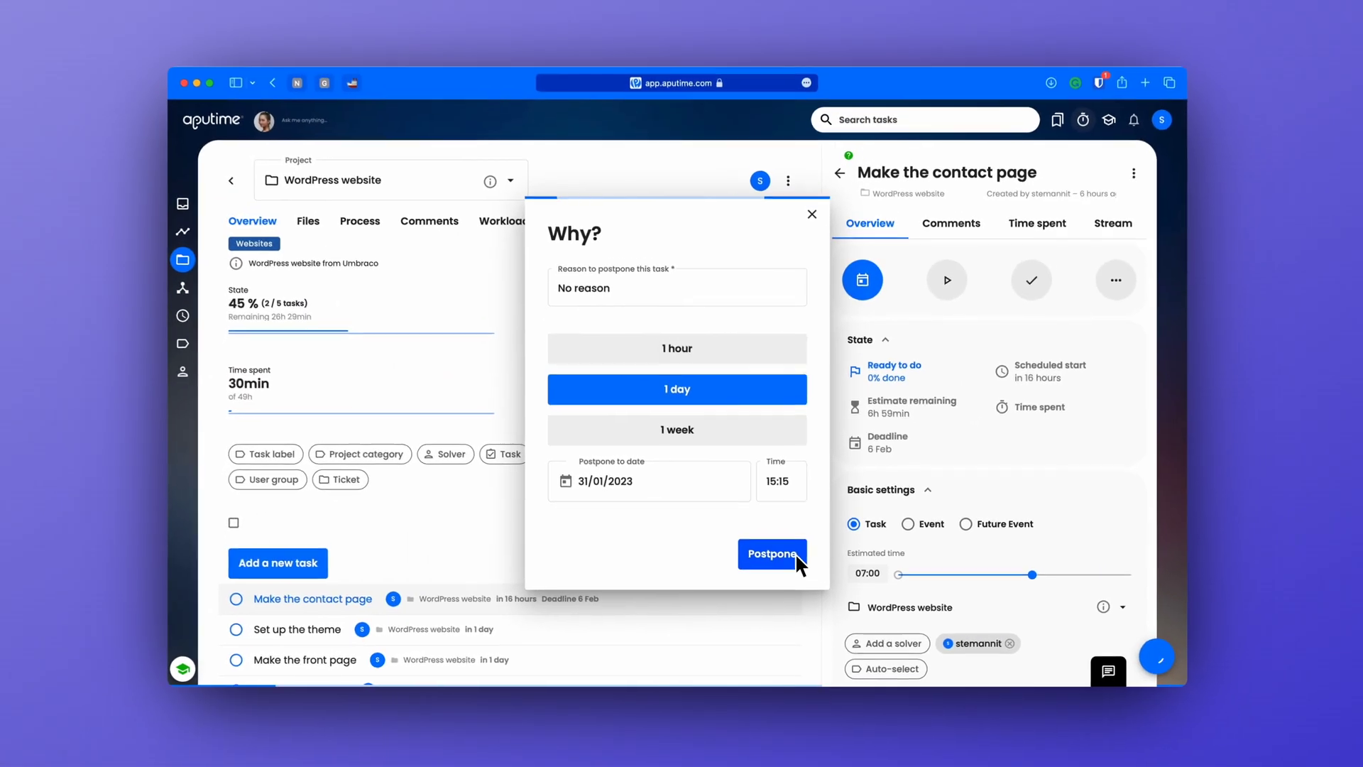
click(797, 558)
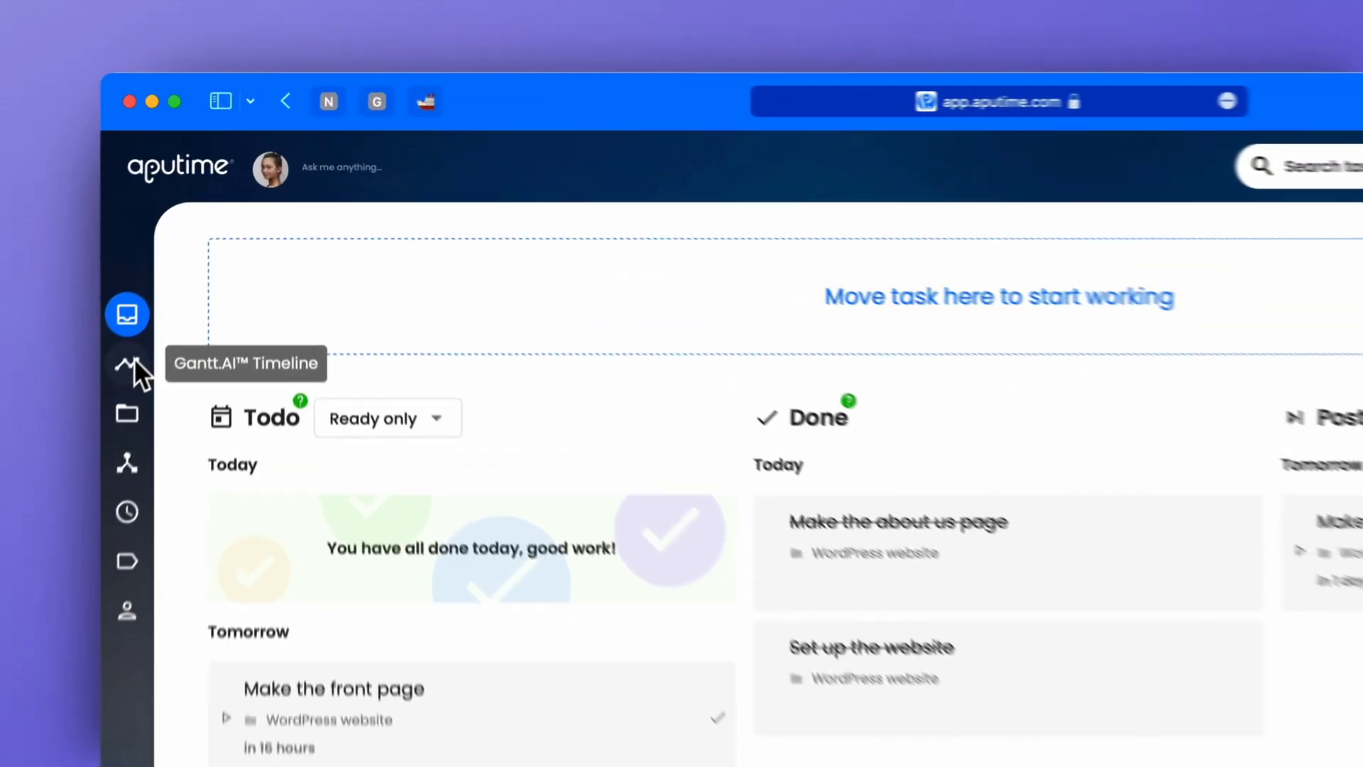
- Switch to the Resources timeline showing Mon January 30, 2023
click(197, 241)
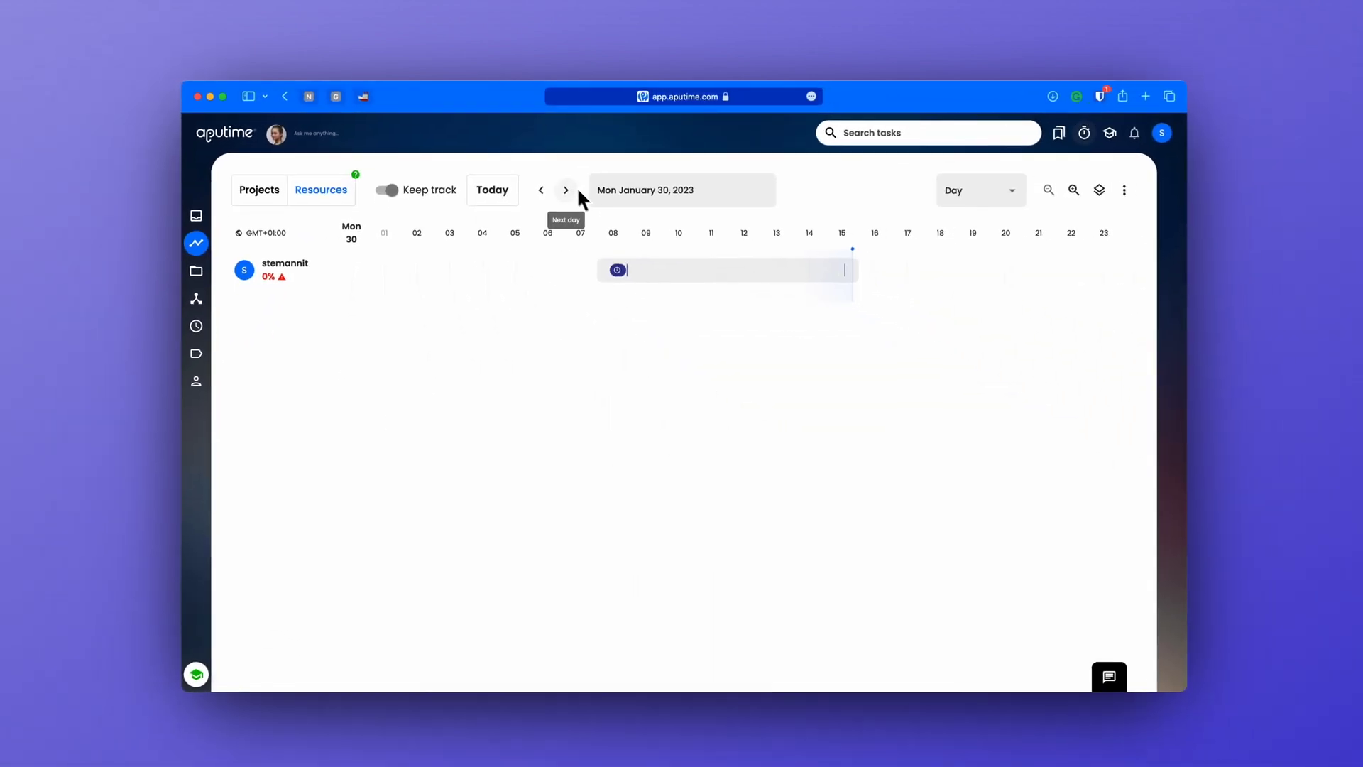
- Widen the Resources timeline from 1 week to 2 weeks and review the team member's working hours
click(649, 191)
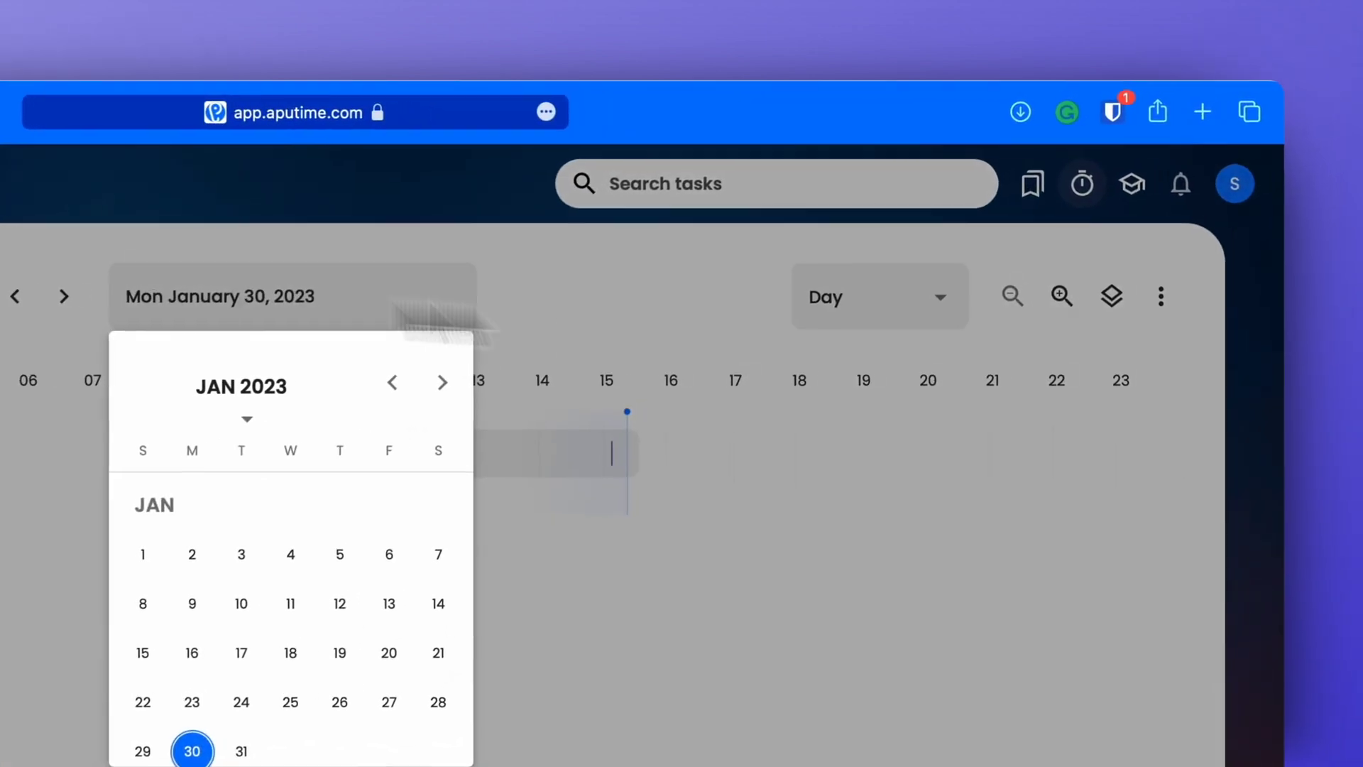
click(969, 222)
click(850, 411)
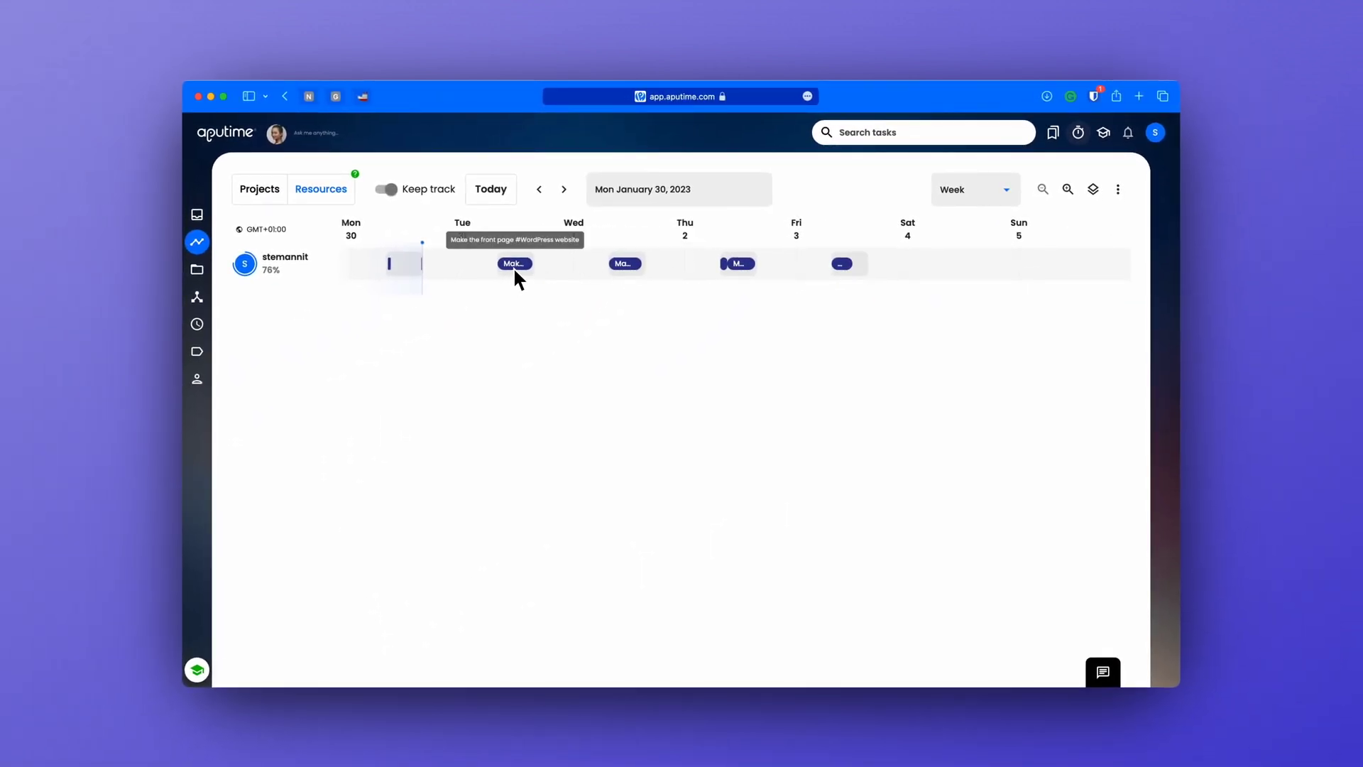
click(980, 189)
click(973, 235)
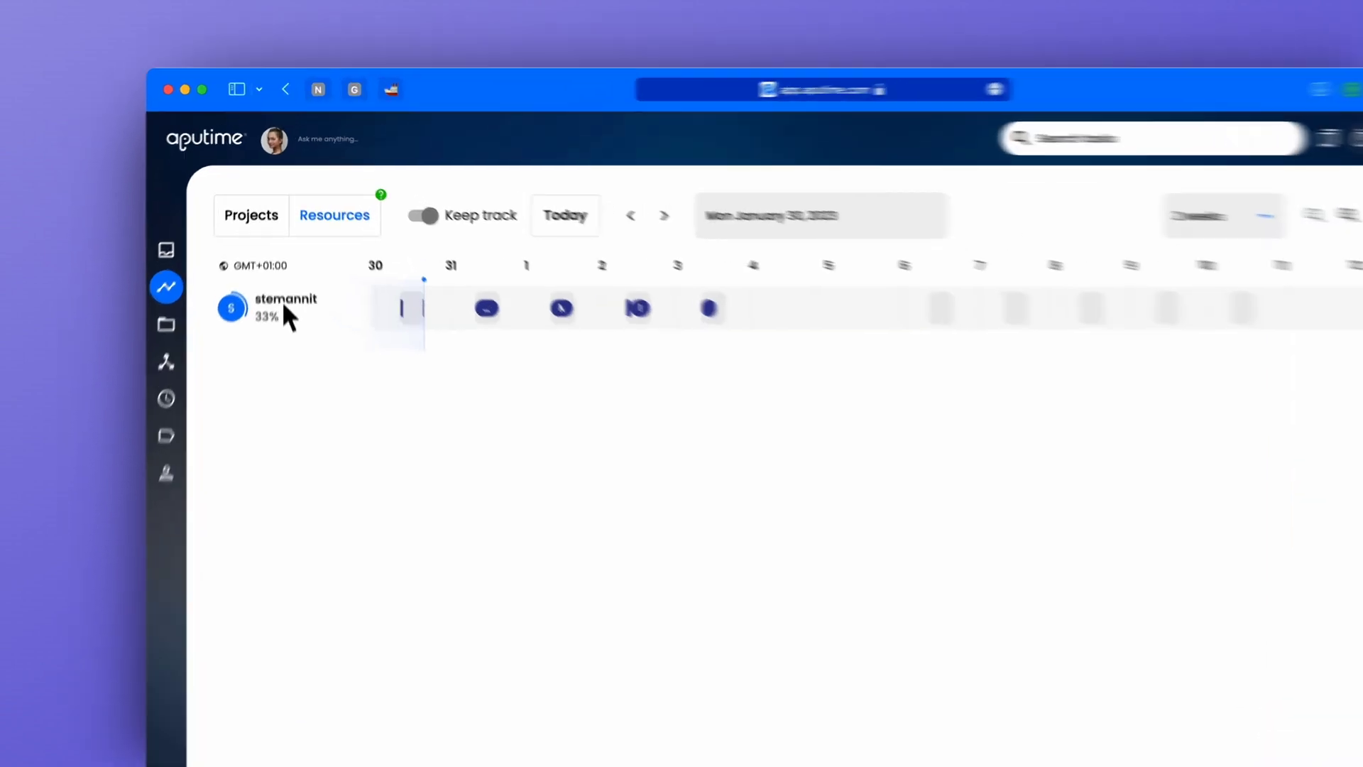
click(284, 257)
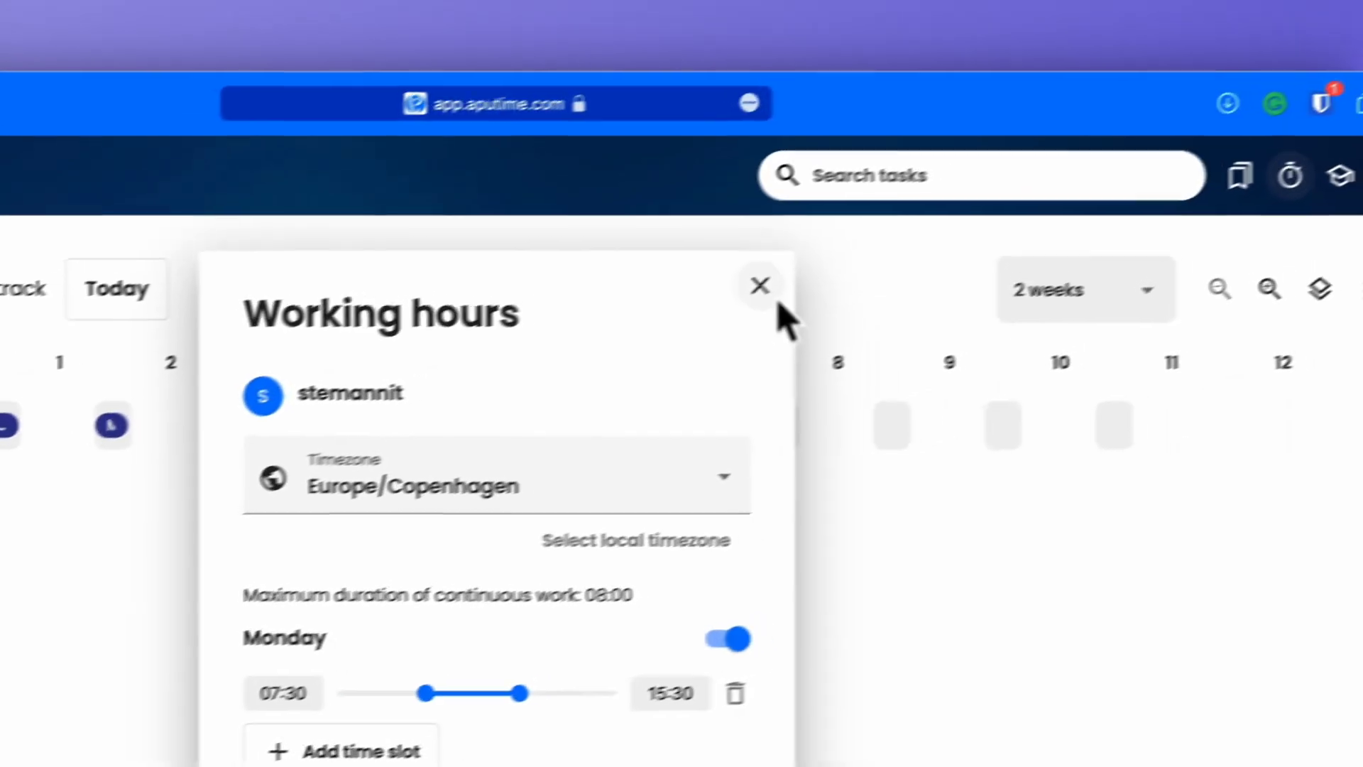
click(765, 285)
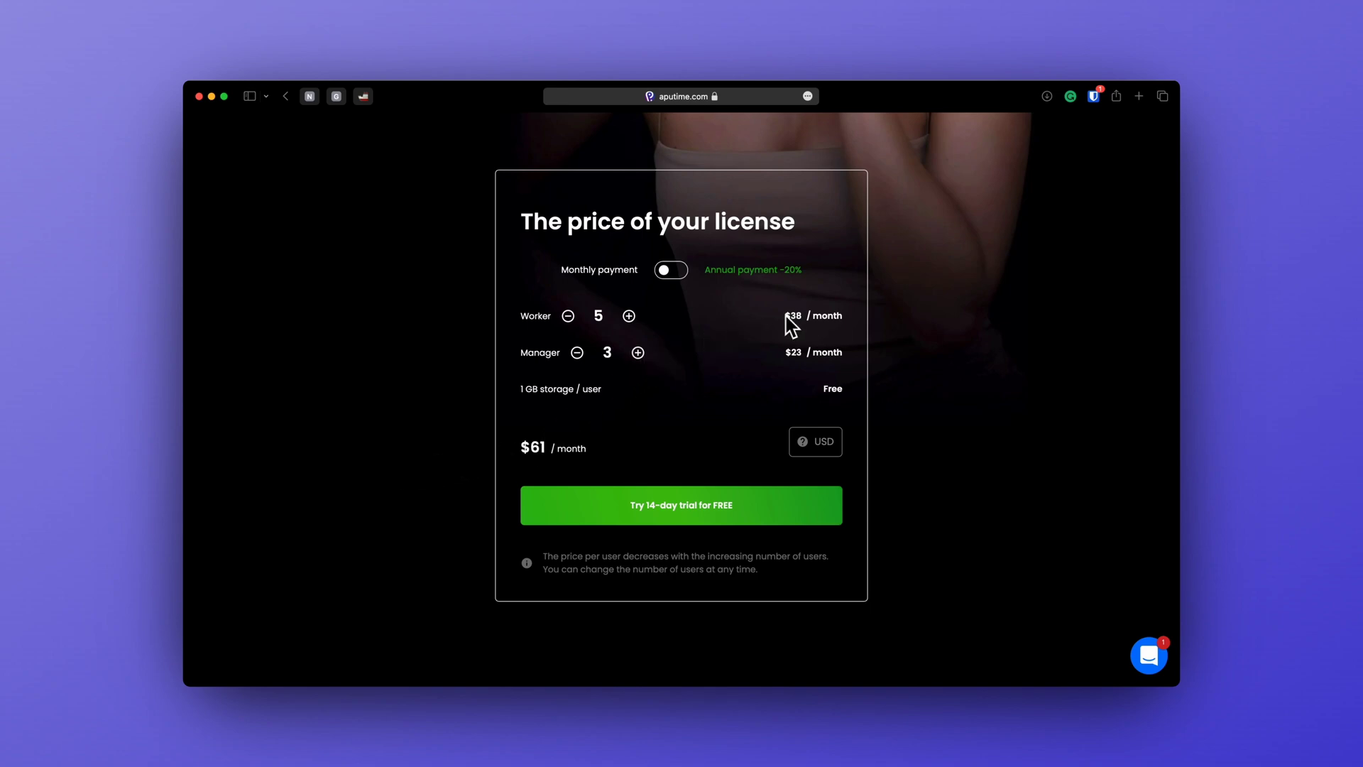
- Compare annual billing, then price monthly for 5 managers and 7 workers, totalling $237
click(671, 270)
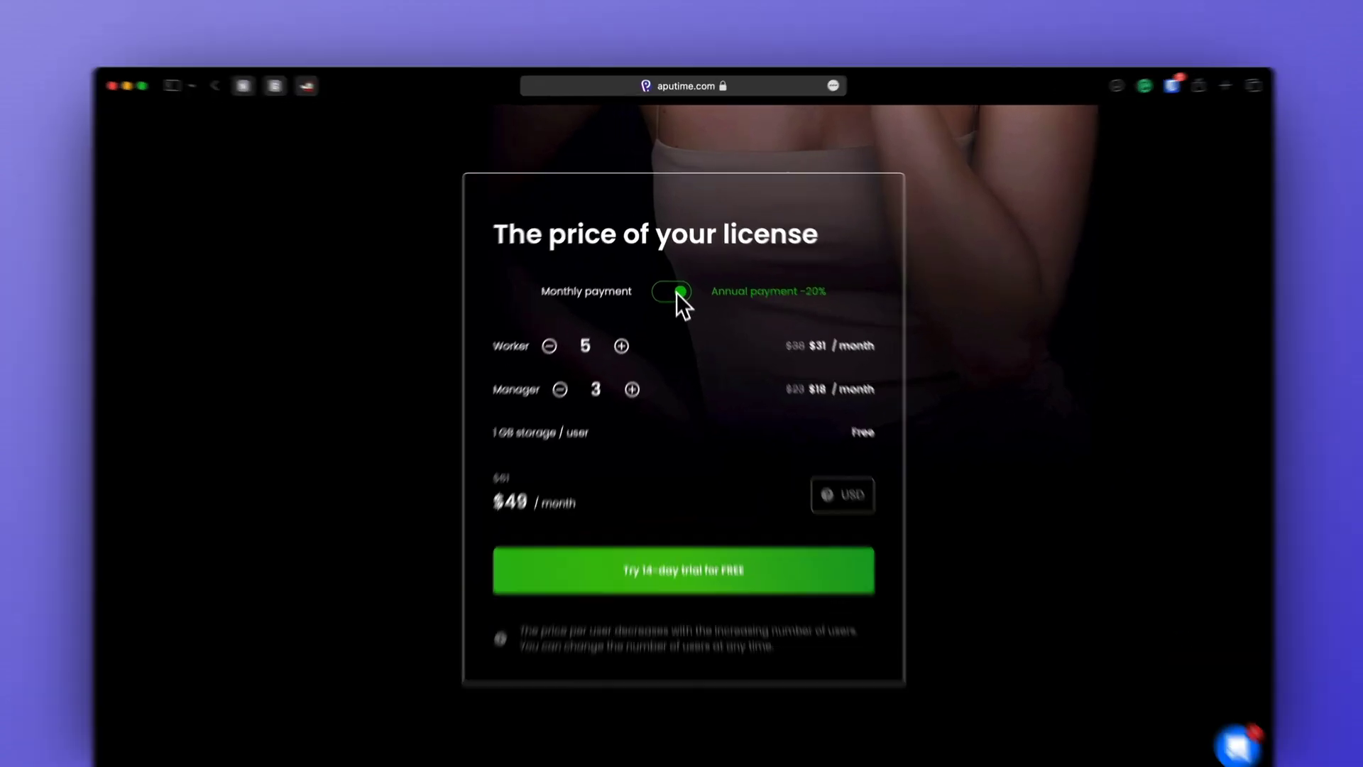
click(676, 293)
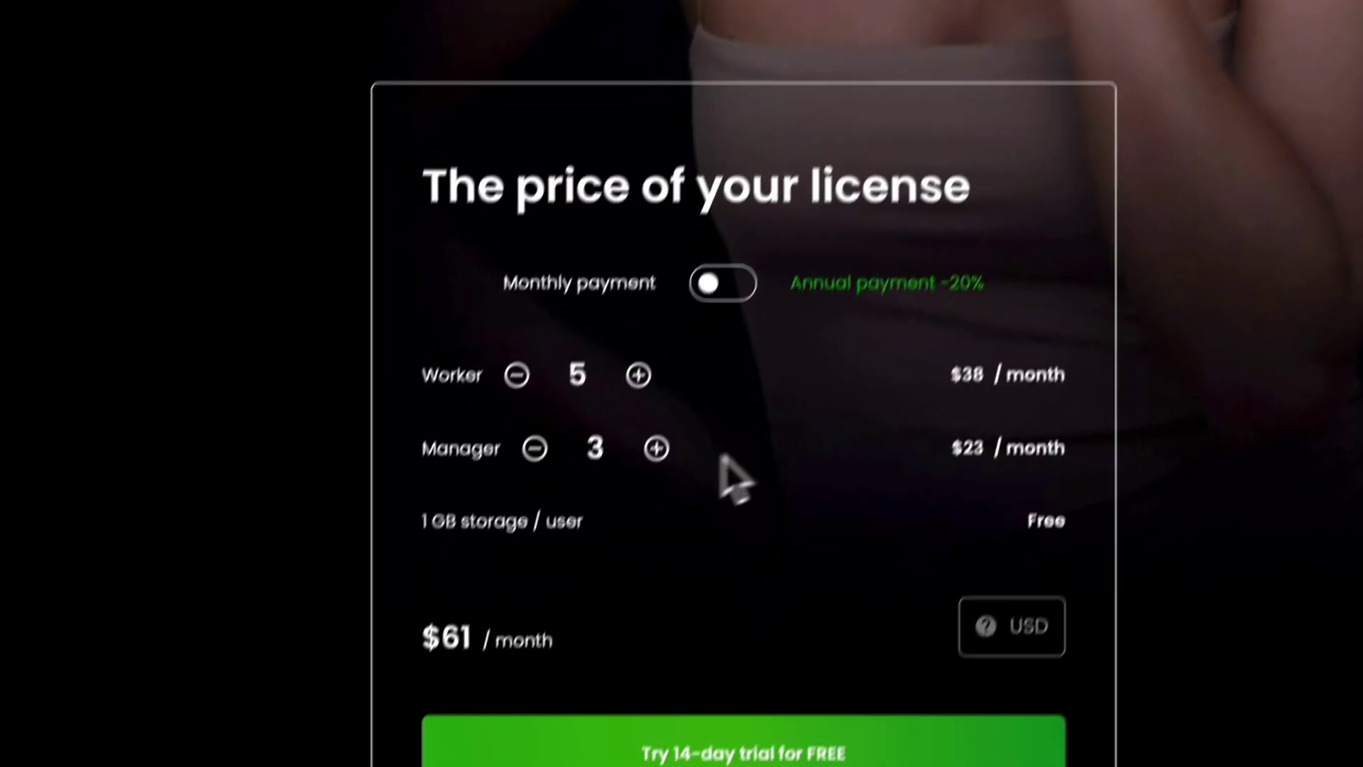
click(676, 429)
click(677, 429)
click(649, 355)
click(650, 349)
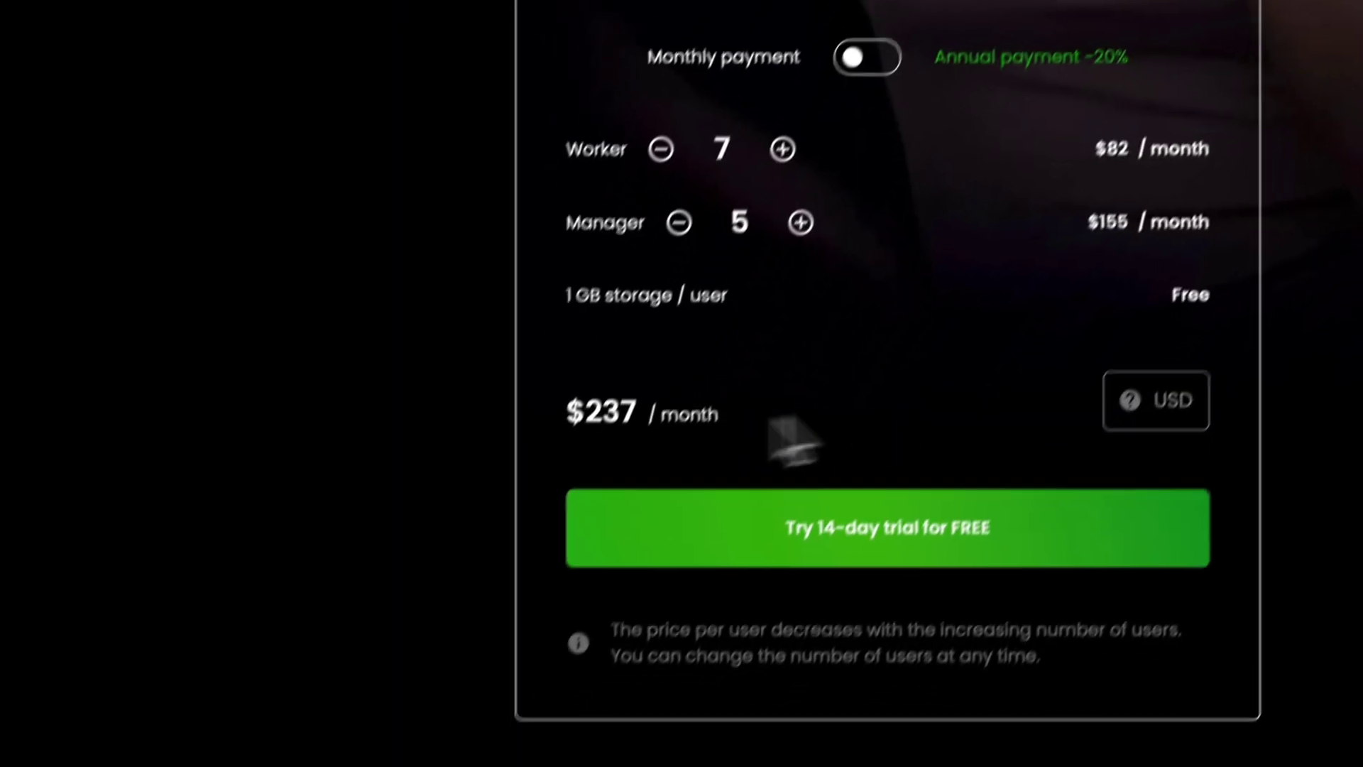
drag(593, 393, 637, 391)
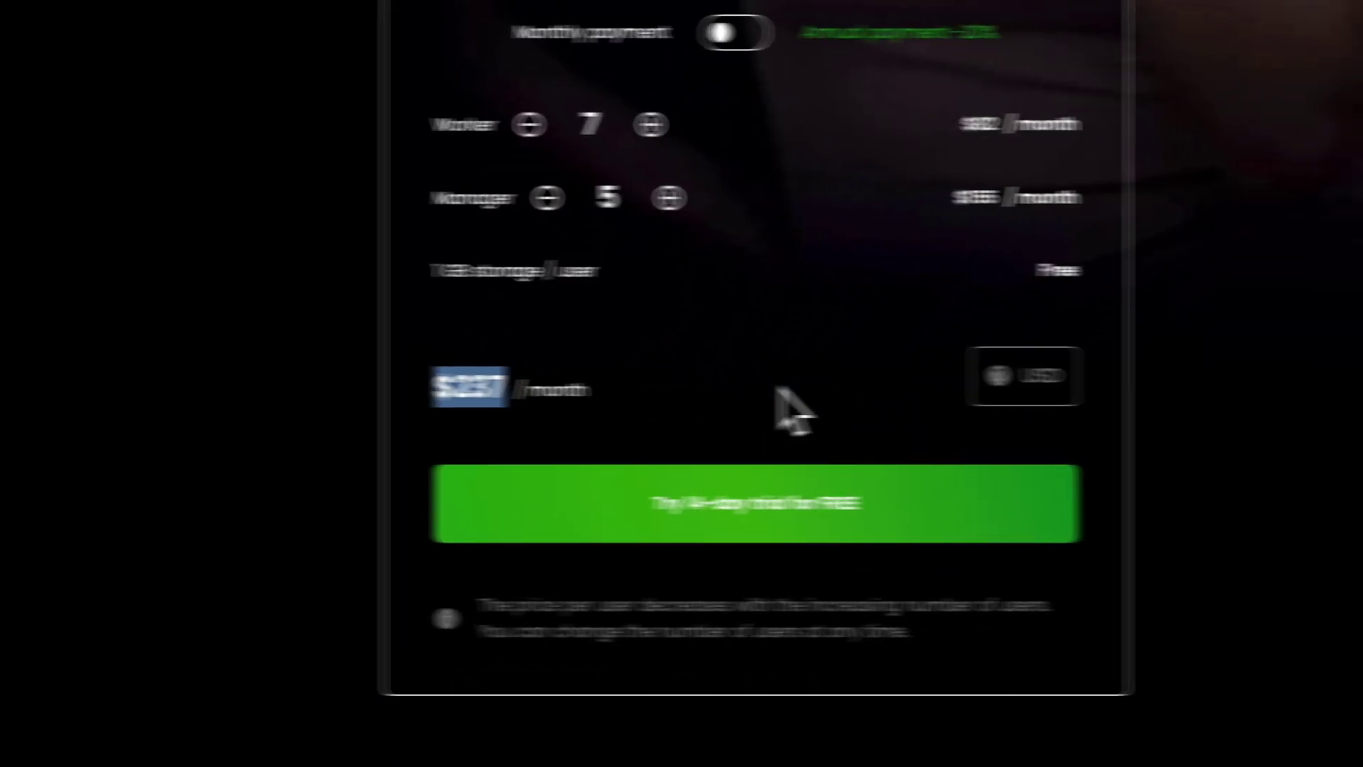
click(697, 388)
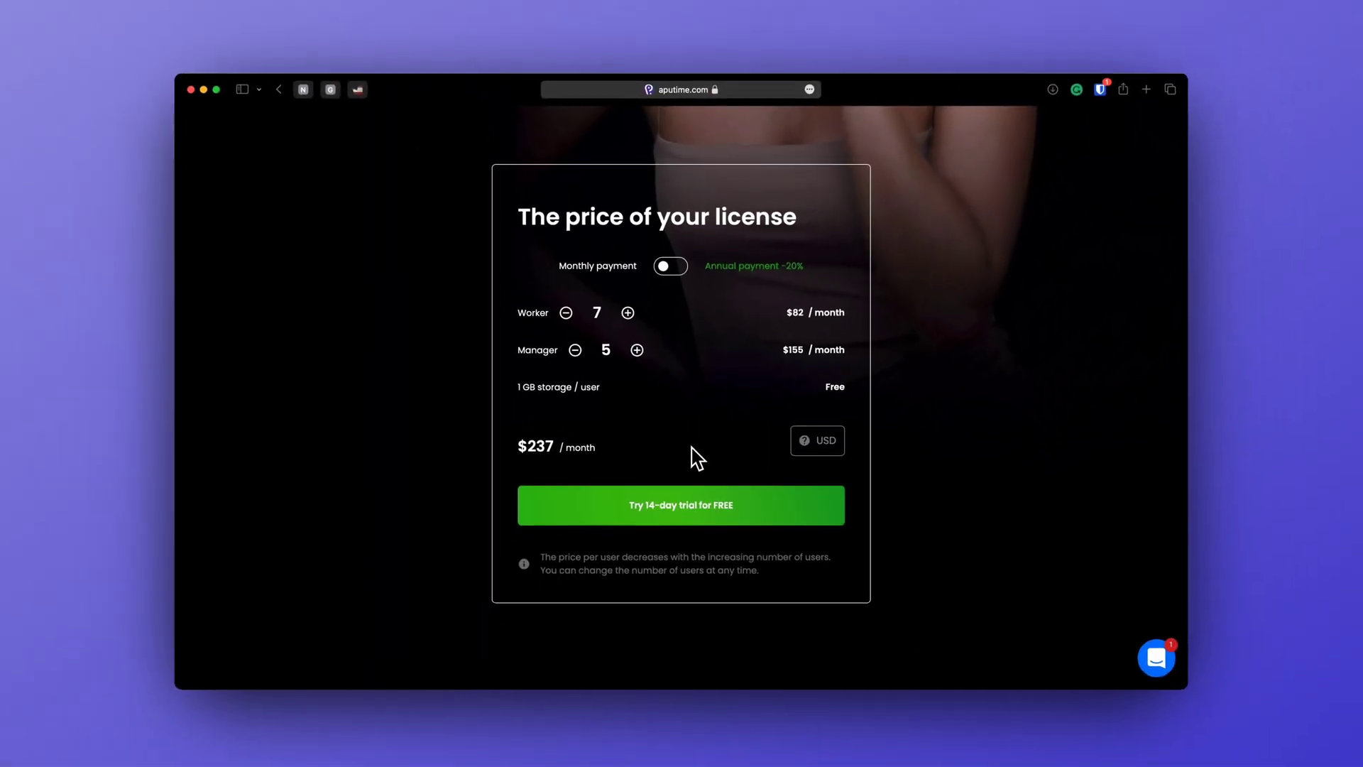